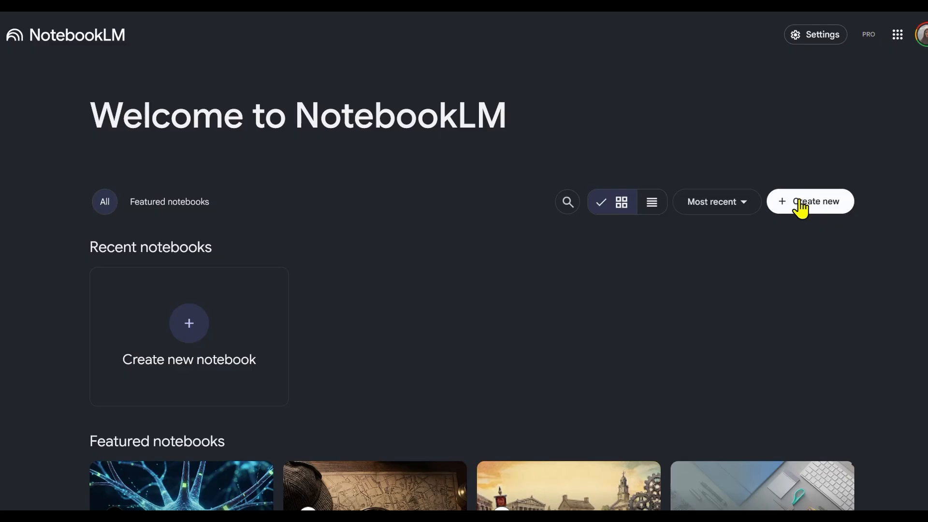
Create a new notebook and title it "Name of notebook"
left_click(187, 326)
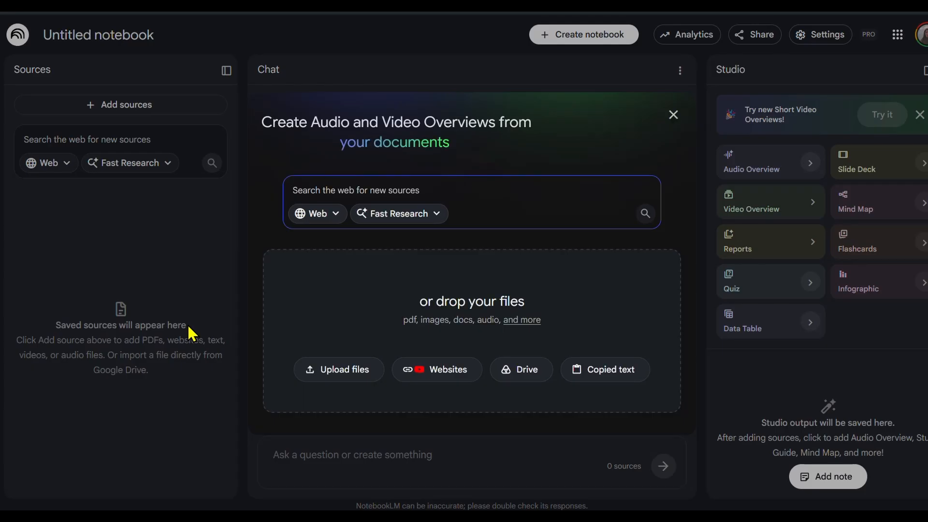
left_click(70, 34)
triple_click(90, 35)
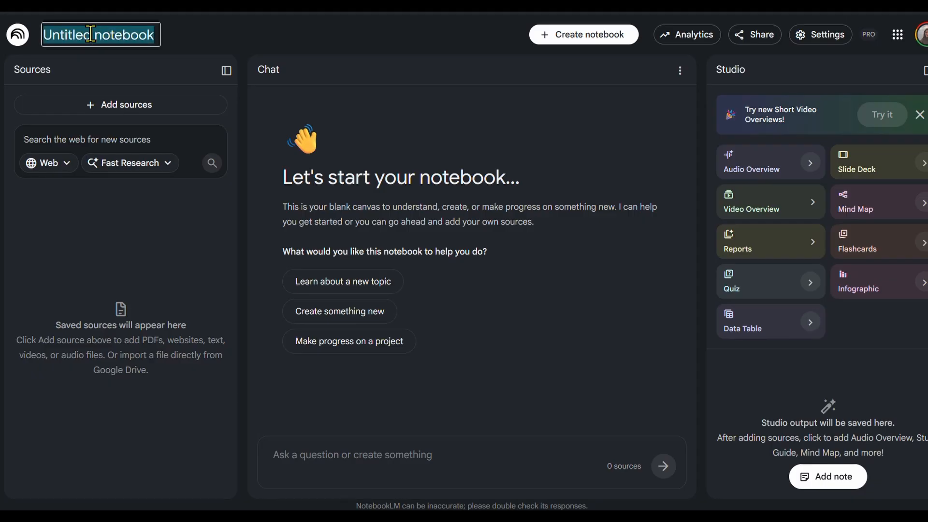
type("Na")
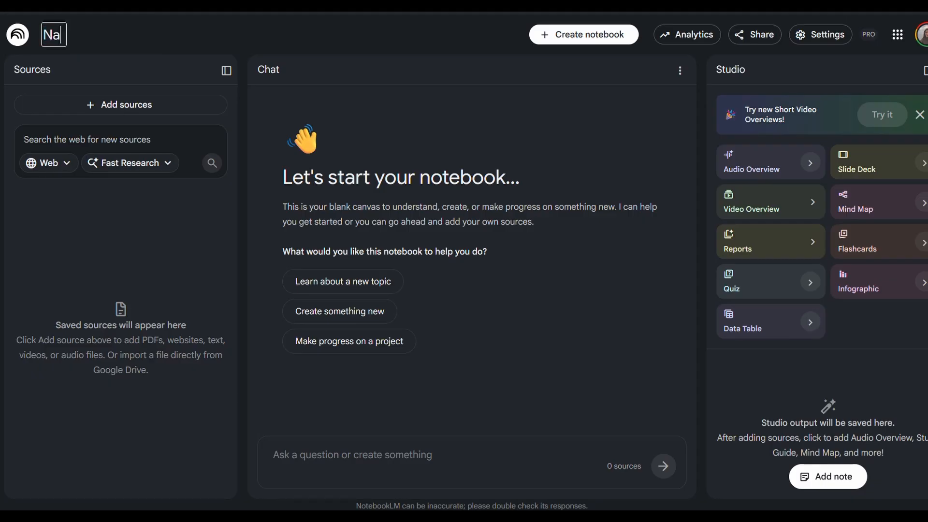
type("me of notebook")
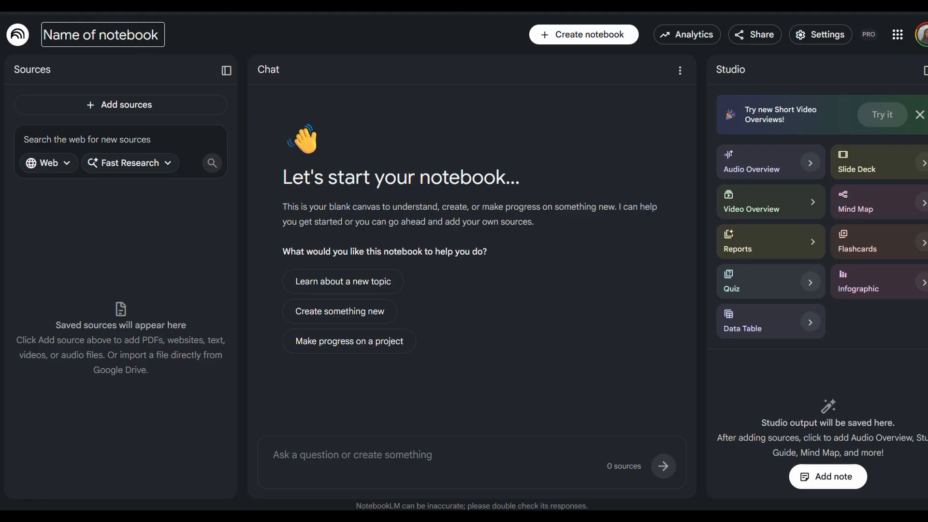
key("ctrl+a")
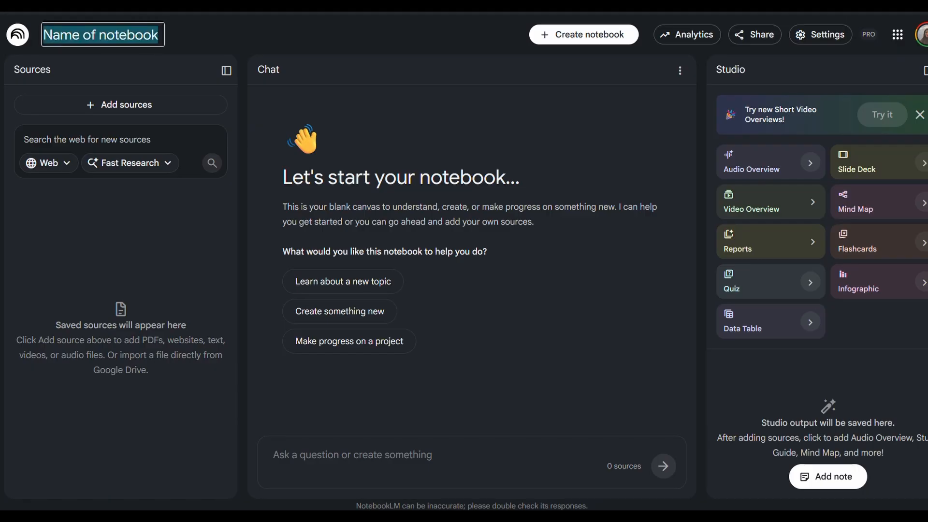
Enter "Your prompt" as the chat message without sending it, and activate the web search for new sources
left_click(364, 455)
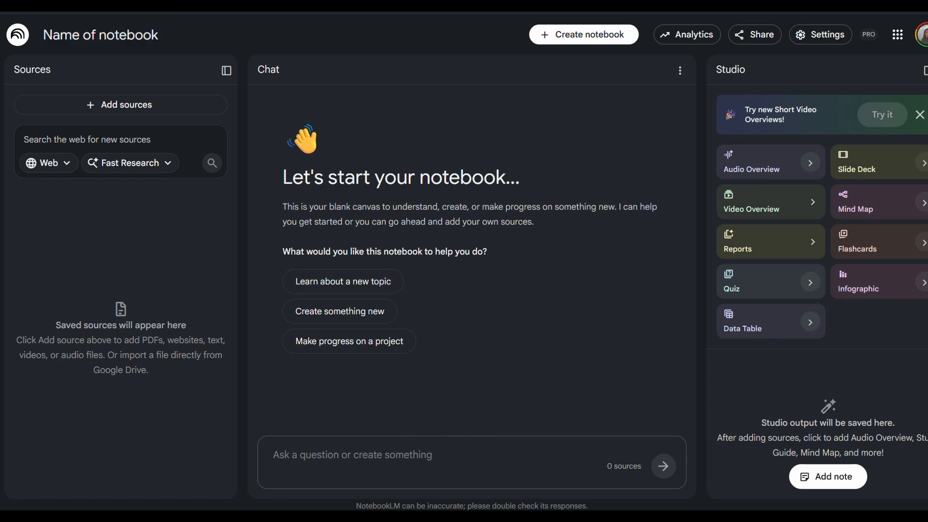
type("Your prompt")
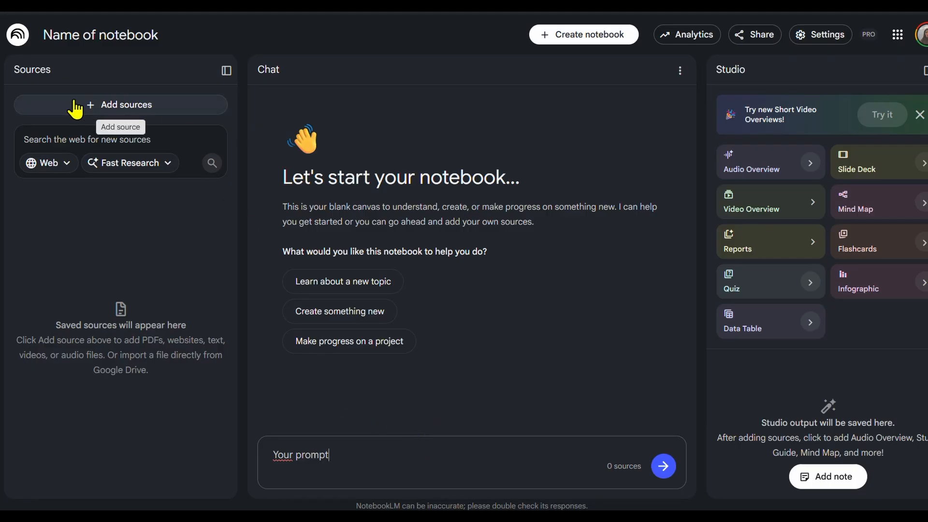
left_click(72, 136)
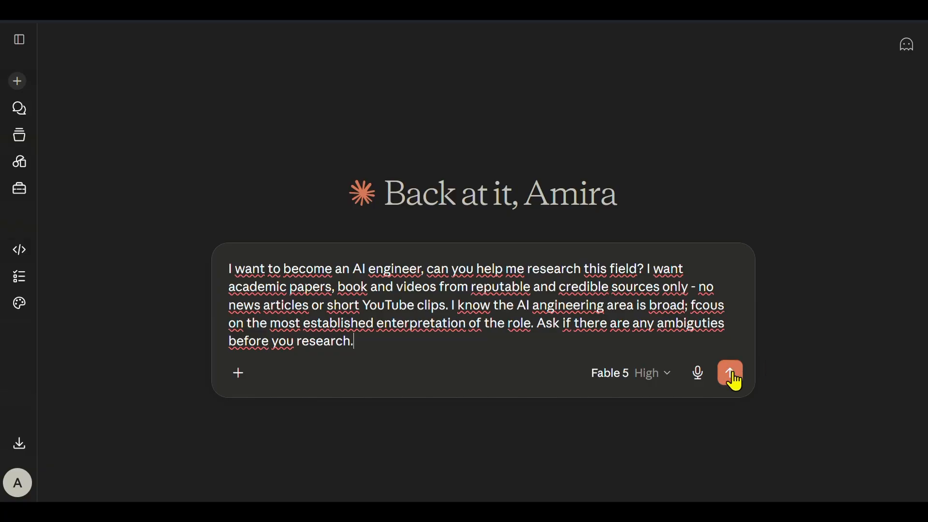
Send Claude the prepared prompt requesting credible AI engineering papers, books and videos, and read through the response
left_click(731, 377)
scroll(644, 191, "down", 5)
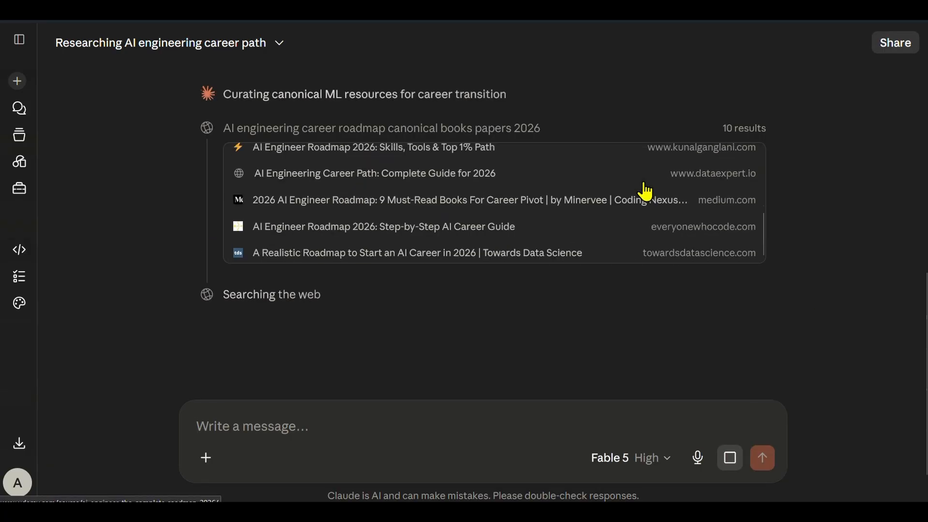
scroll(690, 335, "down", 6)
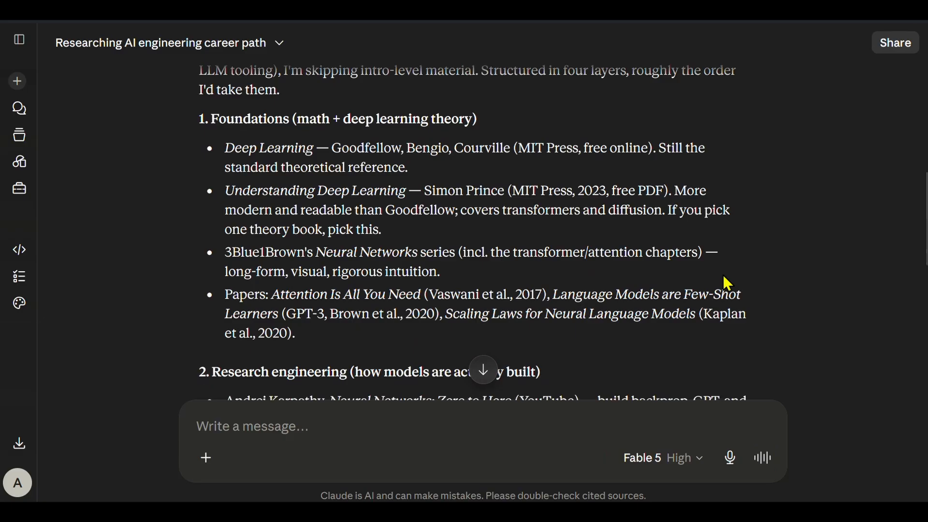
scroll(725, 278, "down", 8)
scroll(728, 284, "down", 10)
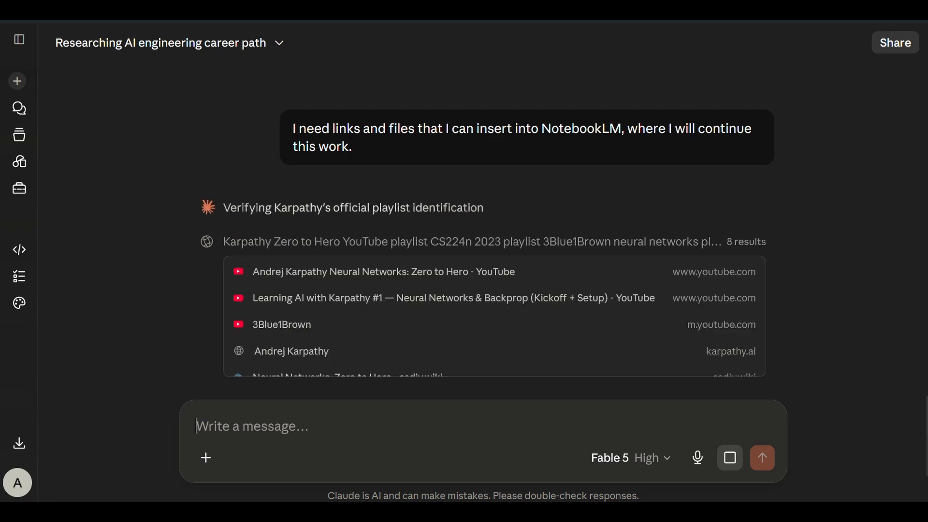
Look through the AI engineering roadmap document and the list of direct source links for NotebookLM
scroll(554, 292, "down", 5)
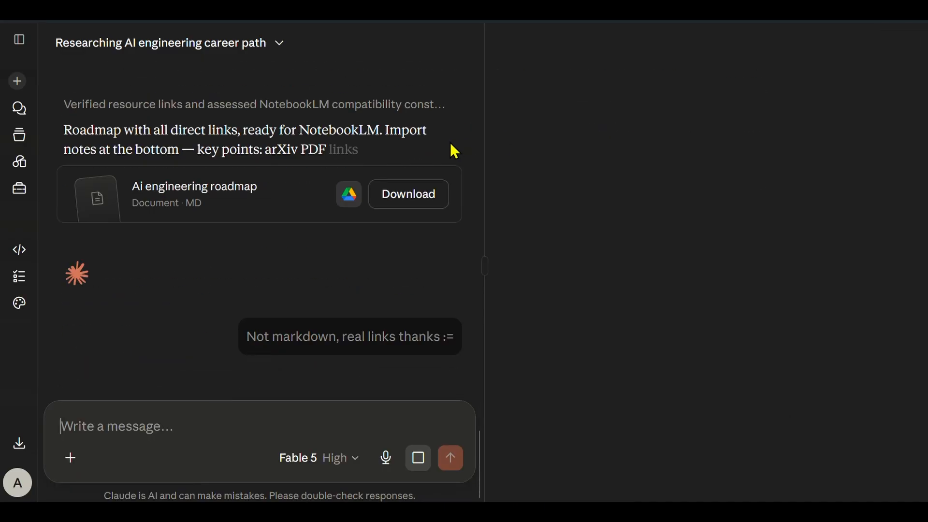
scroll(450, 142, "up", 3)
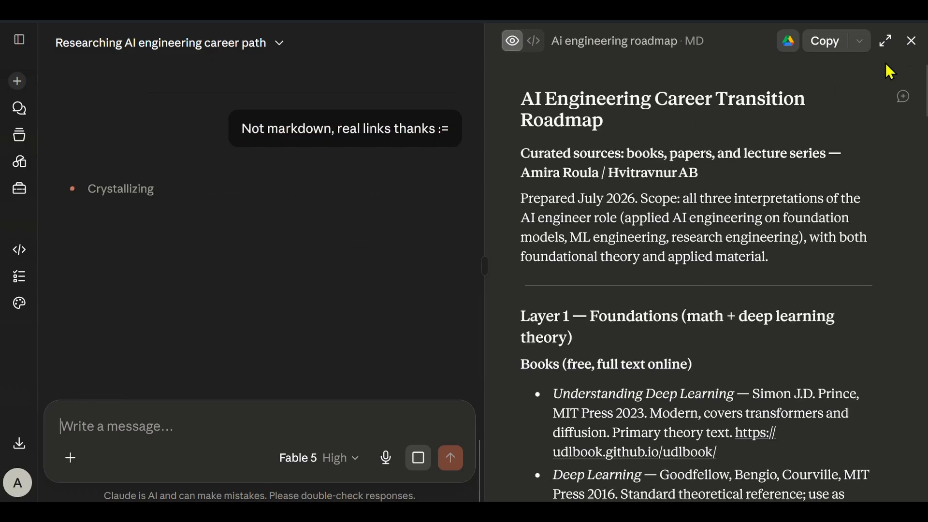
scroll(881, 172, "down", 10)
scroll(881, 162, "down", 8)
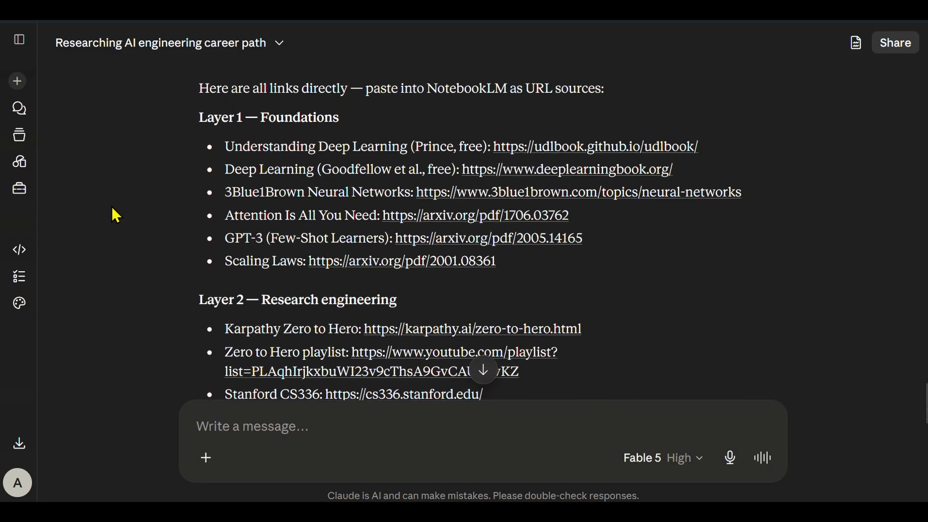
scroll(141, 182, "down", 15)
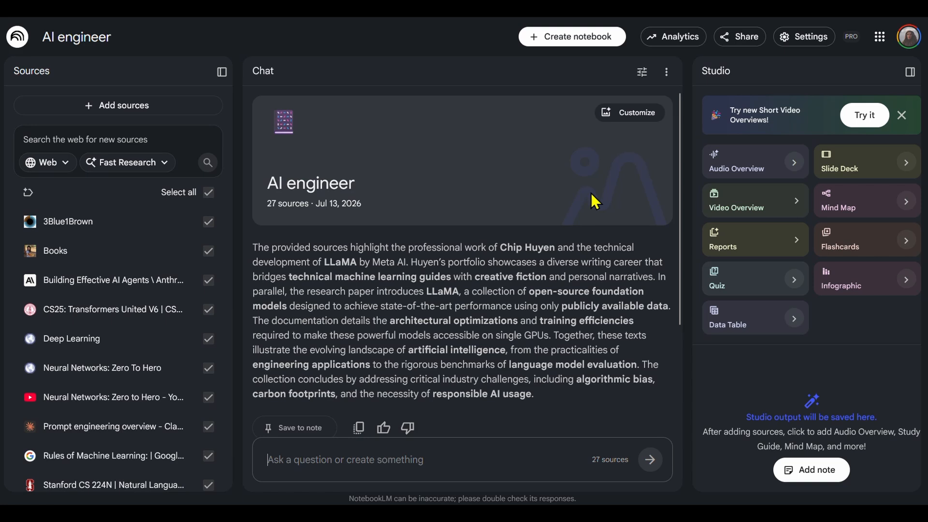
In NotebookLM, review the AI engineer notebook's summary, suggested questions and full source list
scroll(590, 193, "down", 3)
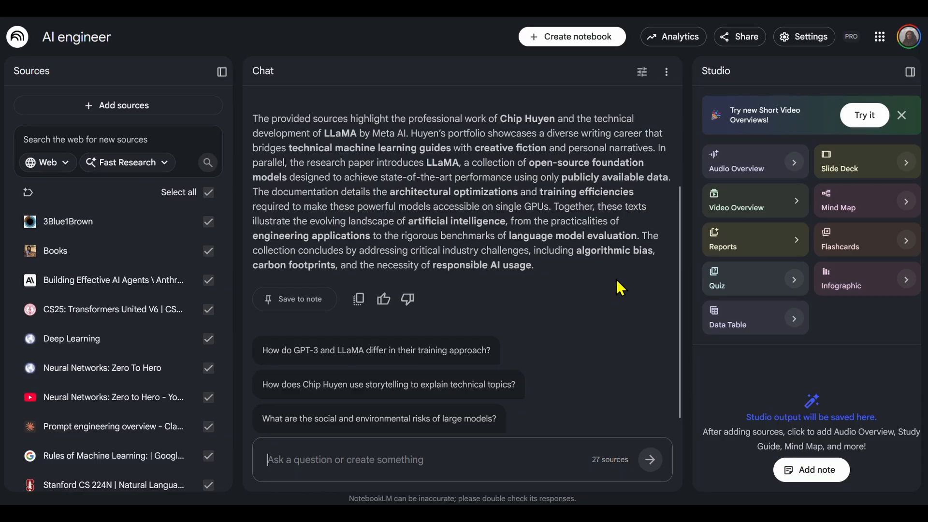
scroll(282, 276, "up", 3)
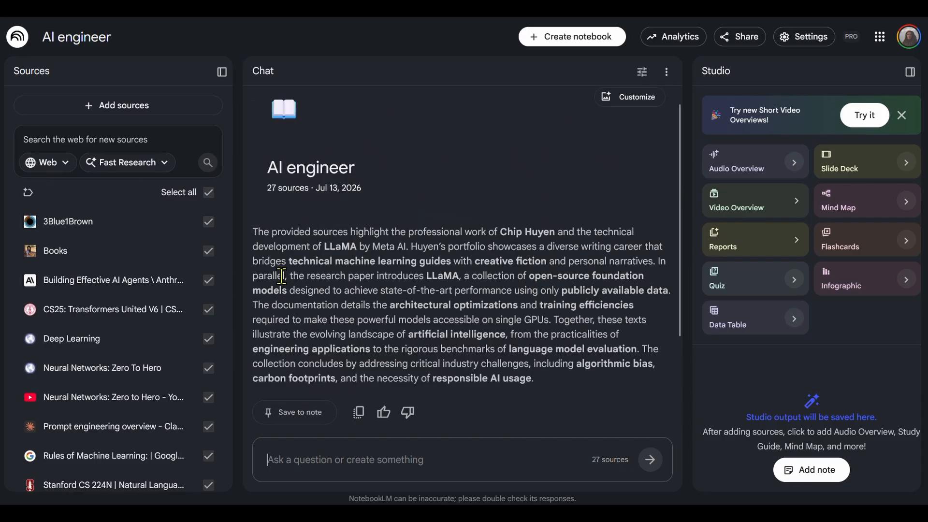
scroll(184, 272, "down", 10)
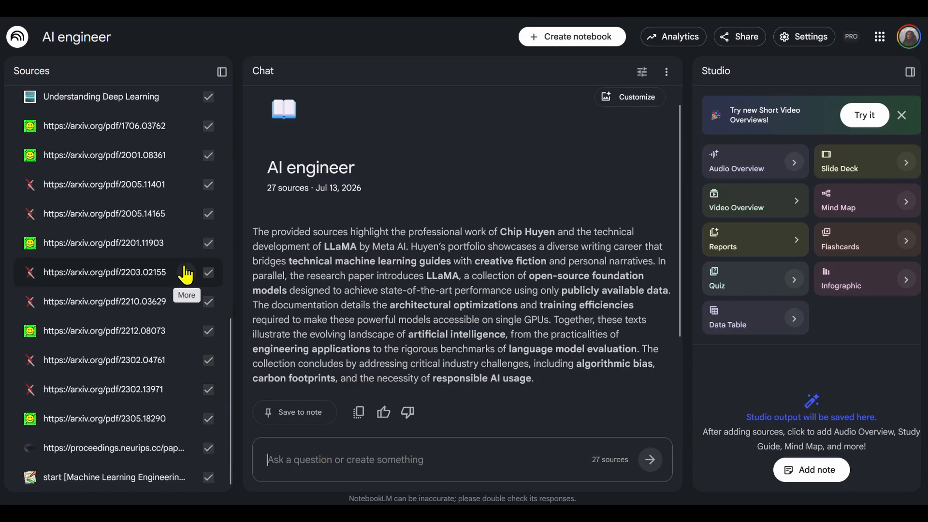
scroll(186, 274, "up", 10)
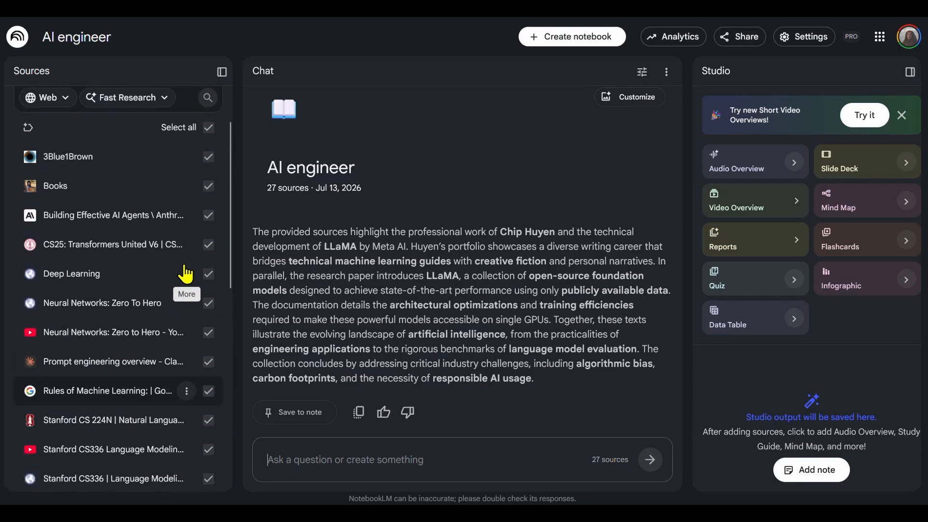
scroll(571, 421, "down", 3)
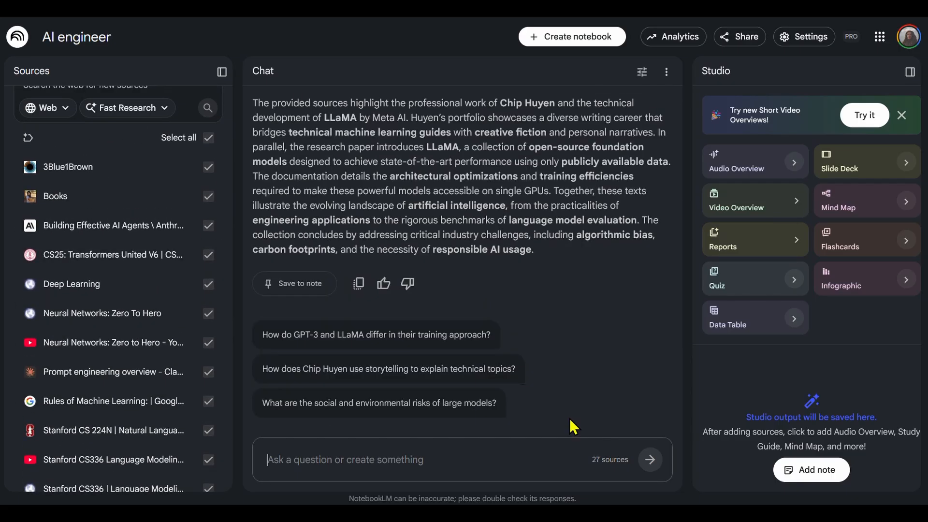
Ask the suggested question about how Chip Huyen uses storytelling to explain technical topics, and inspect the answer's source citations
left_click(519, 367)
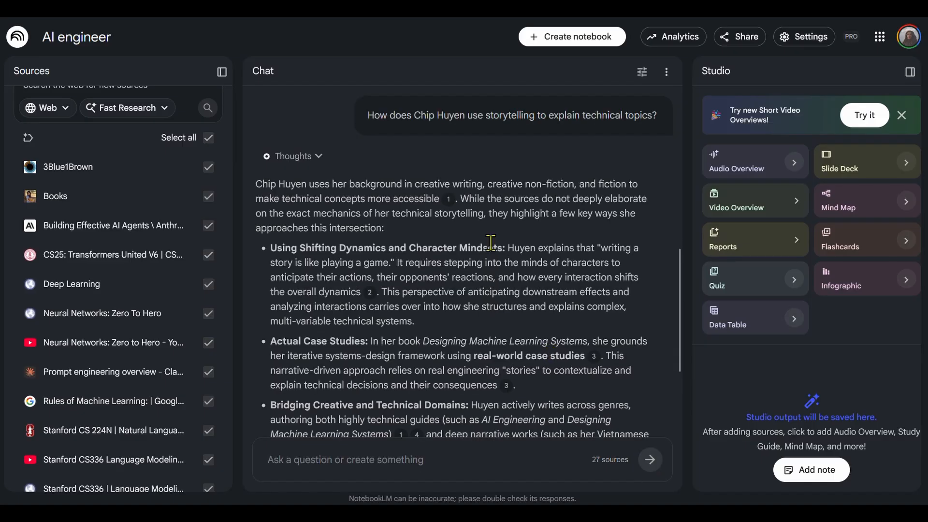
scroll(491, 242, "down", 3)
mouse_move(369, 165)
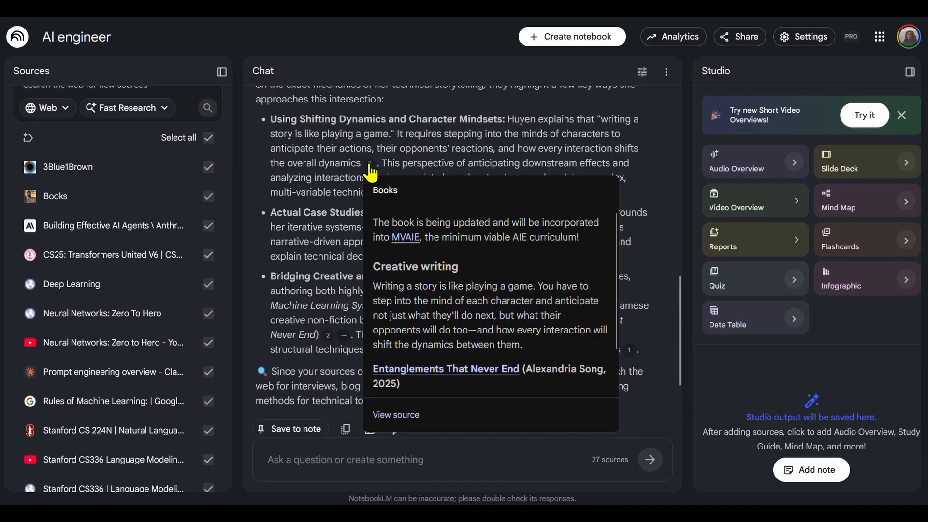
scroll(412, 319, "down", 2)
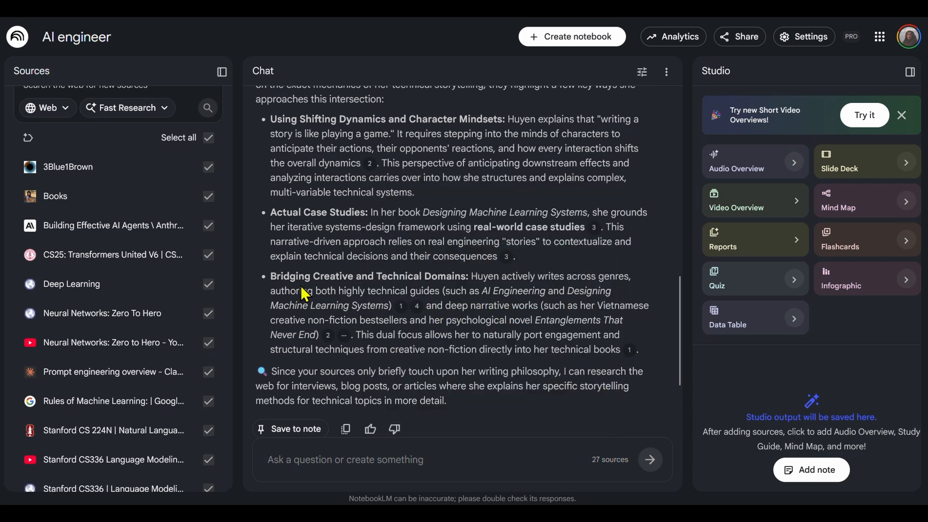
mouse_move(330, 341)
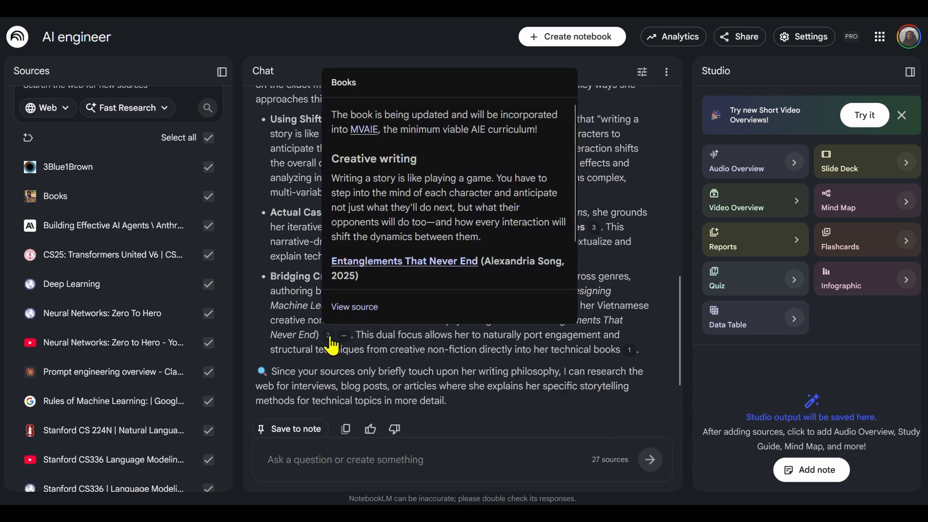
mouse_move(419, 308)
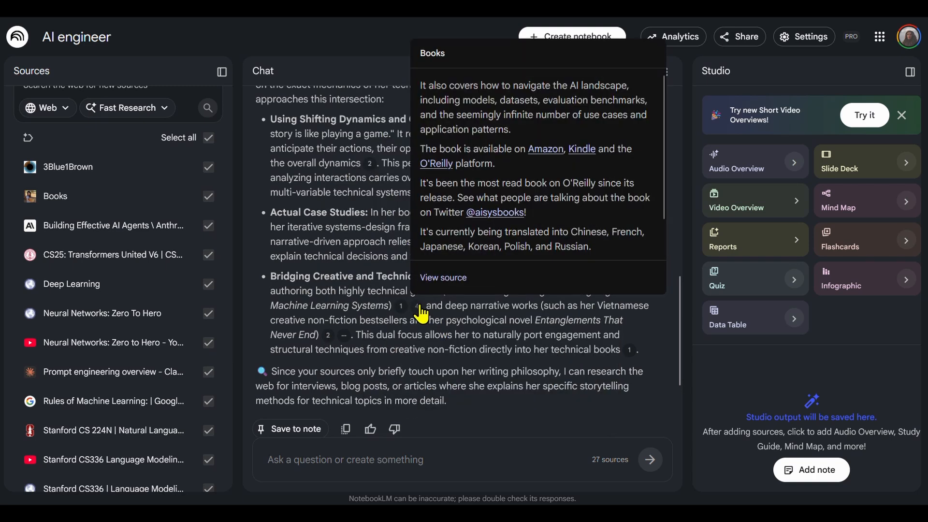
scroll(454, 352, "down", 3)
Ask the notebook chat "What other authers are present in the resources, and what topics do they cover?"
type("u")
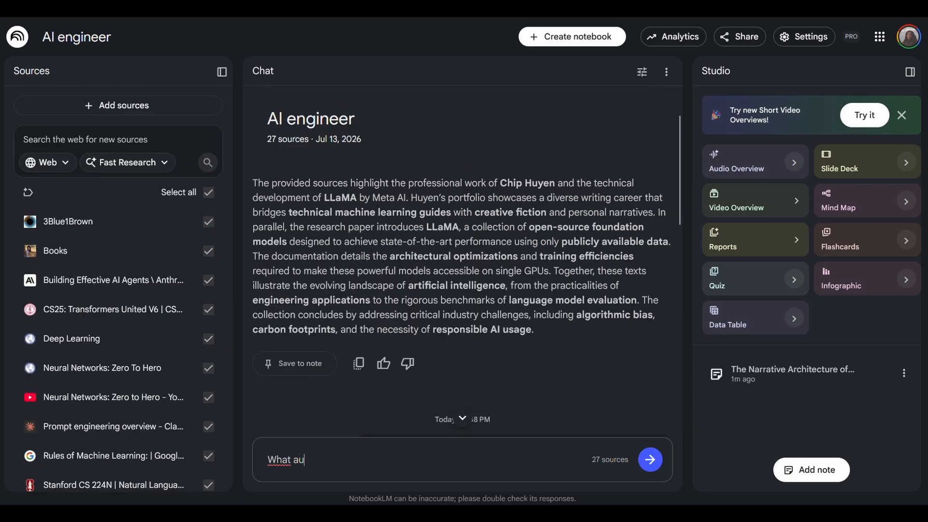
type("ther authers are present in the reso")
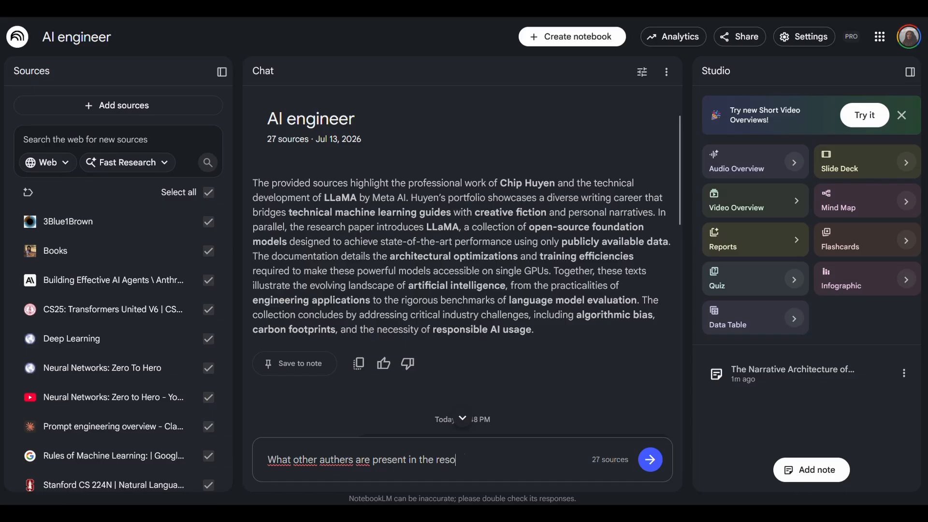
type("urces, and what topics do t")
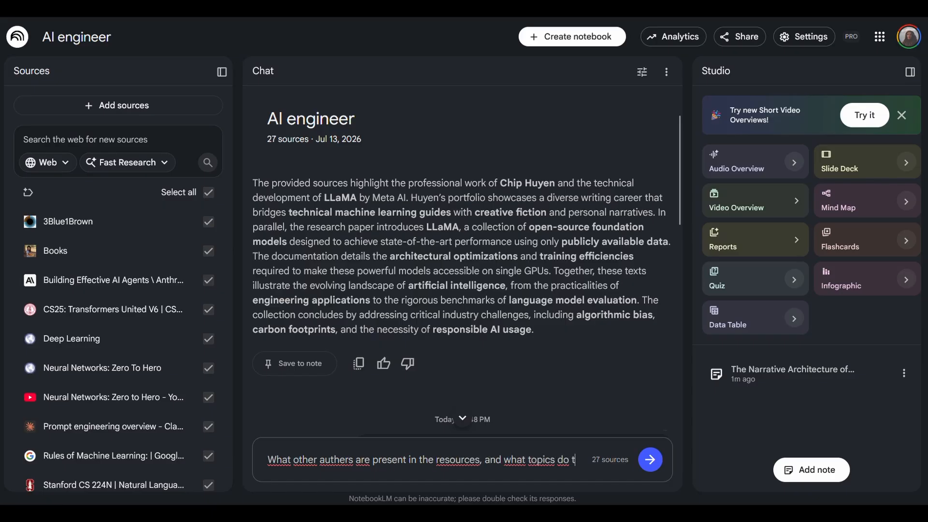
type("hey cover?")
key("Return")
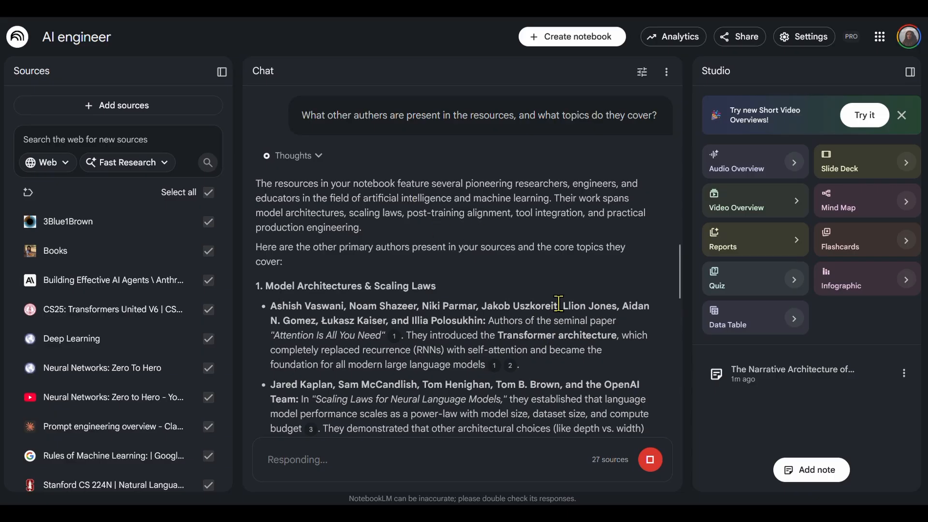
Inspect the cited source passages behind the Transformer architecture and scaling laws entries in the answer about authors
scroll(570, 300, "down", 1)
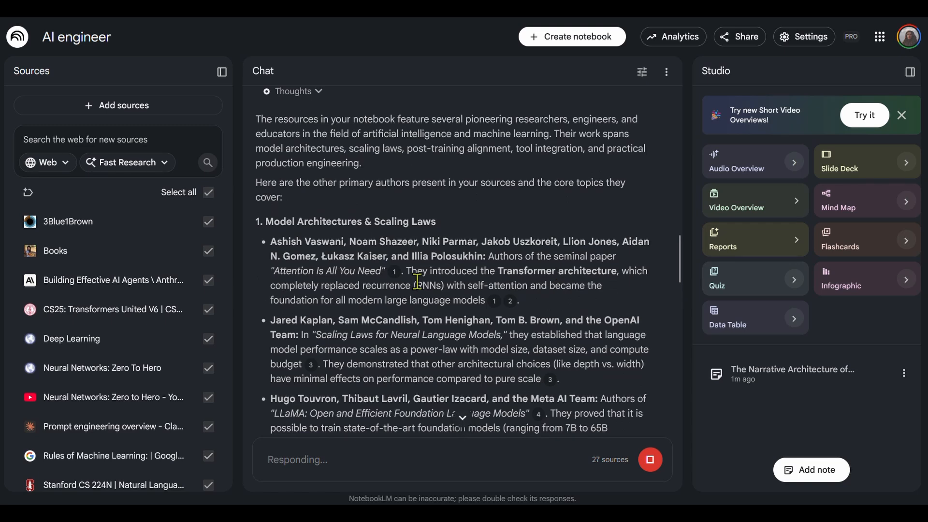
mouse_move(394, 274)
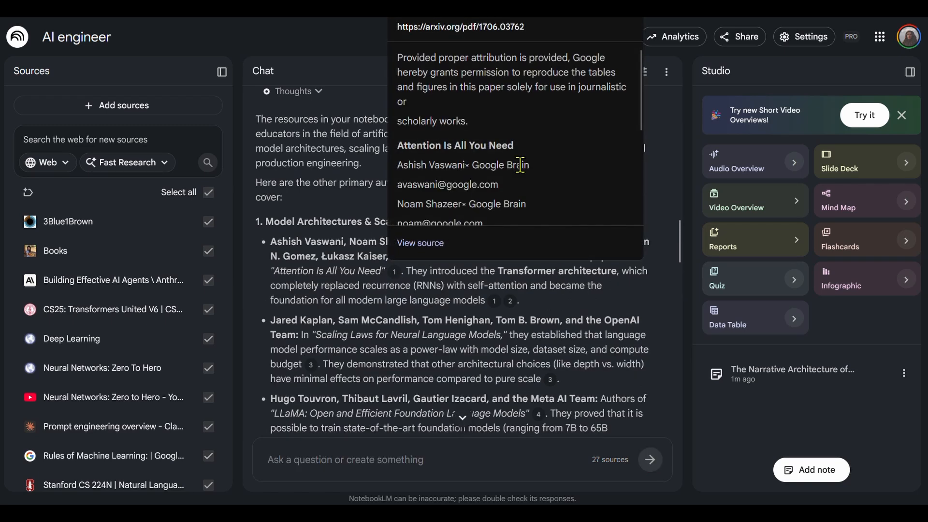
scroll(521, 167, "down", 3)
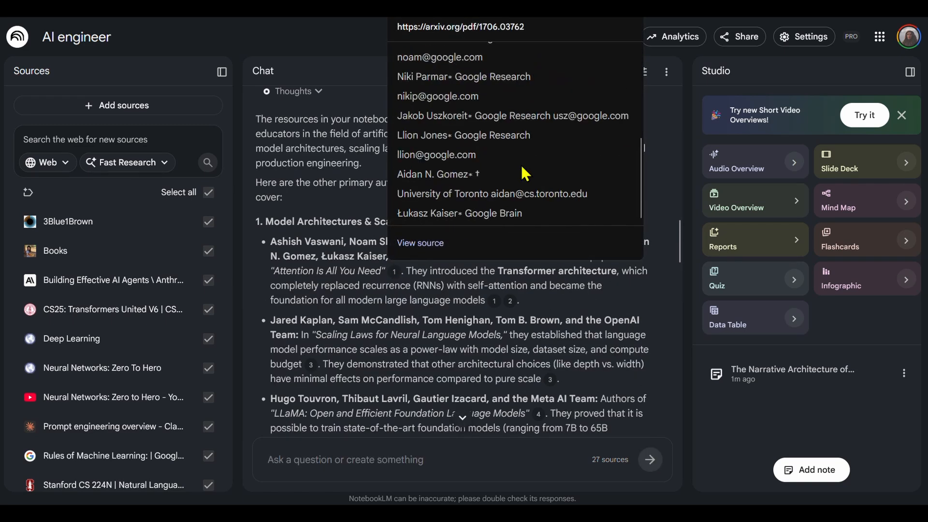
mouse_move(511, 302)
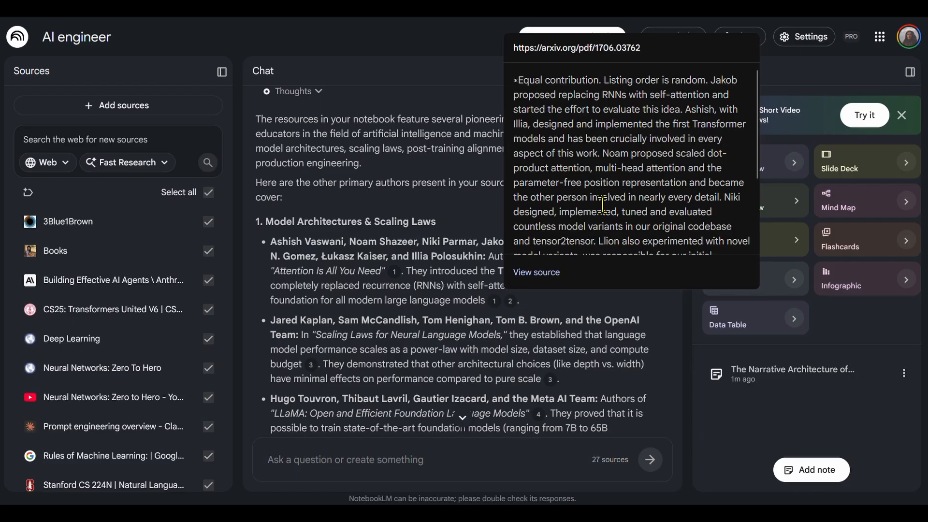
scroll(606, 201, "down", 3)
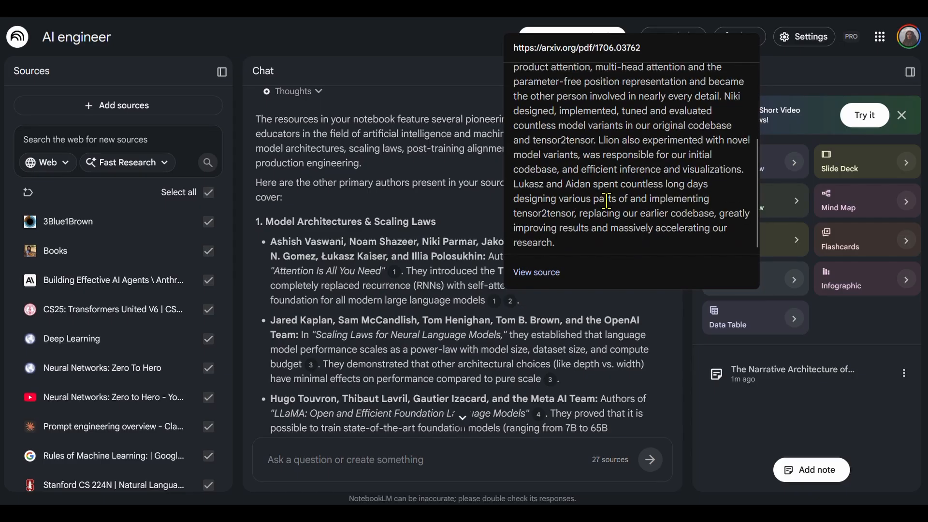
scroll(556, 378, "down", 3)
mouse_move(549, 254)
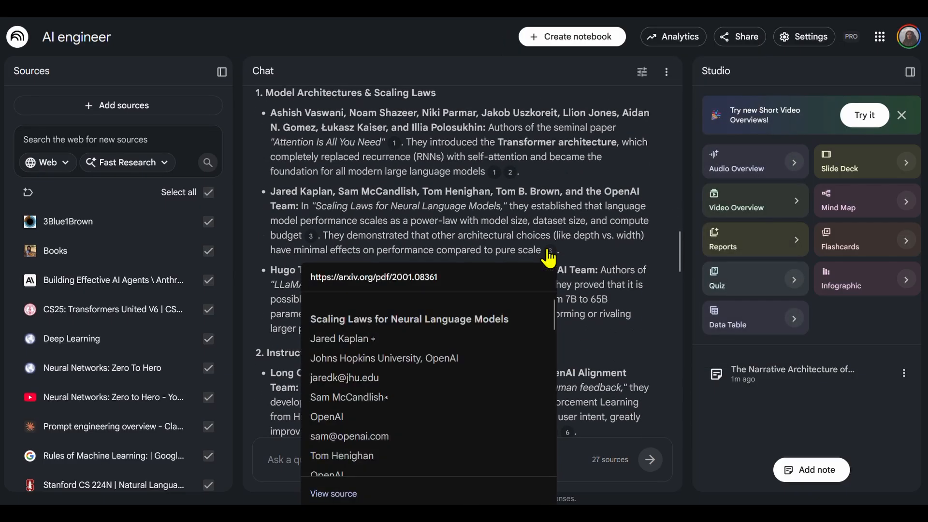
Generate a mind map from the notebook's 27 sources and open it in the expanded full view
scroll(524, 332, "down", 5)
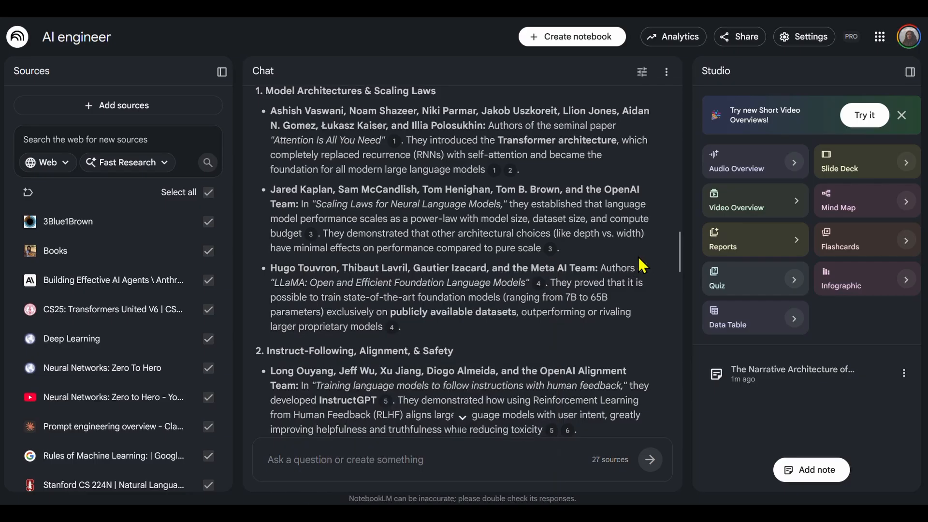
scroll(642, 265, "down", 20)
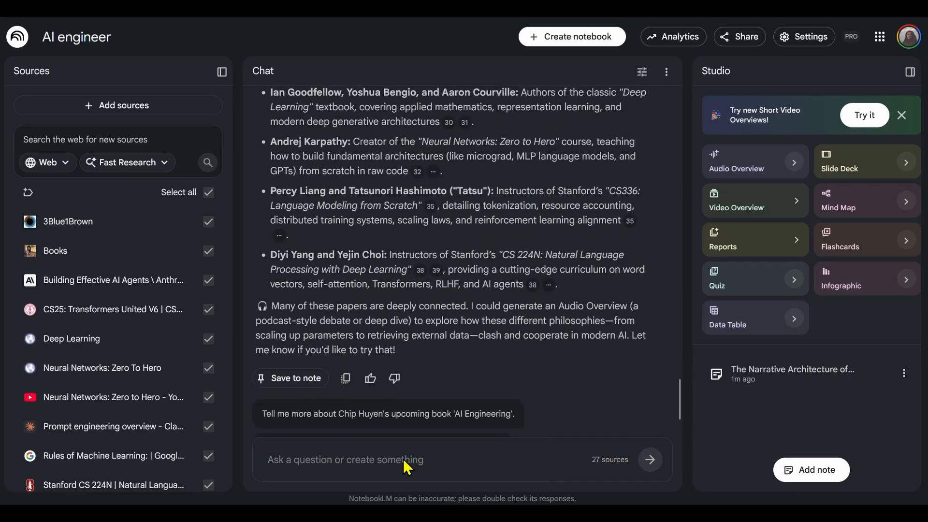
left_click(869, 205)
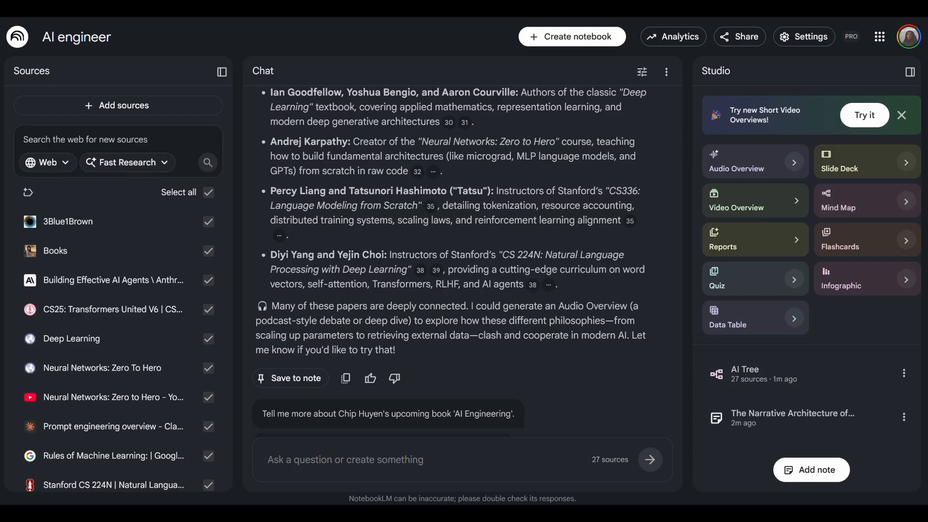
left_click(834, 376)
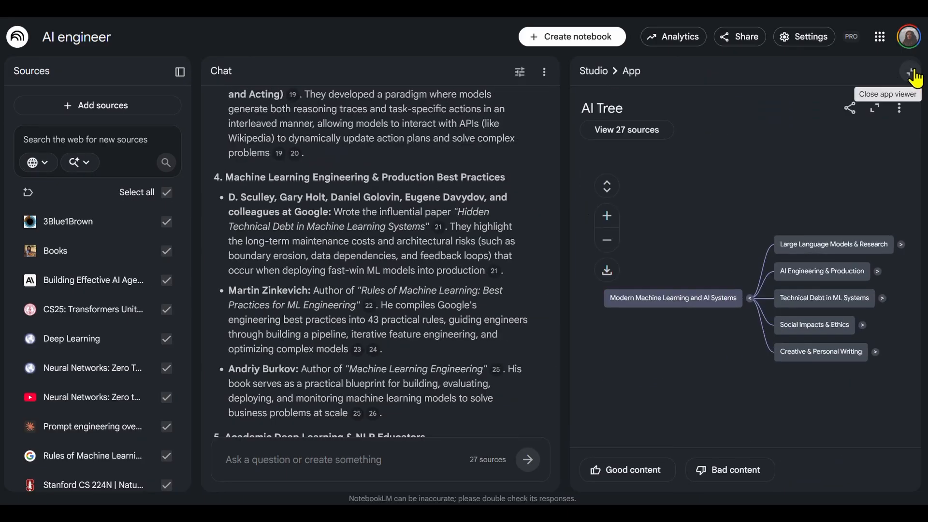
left_click(876, 110)
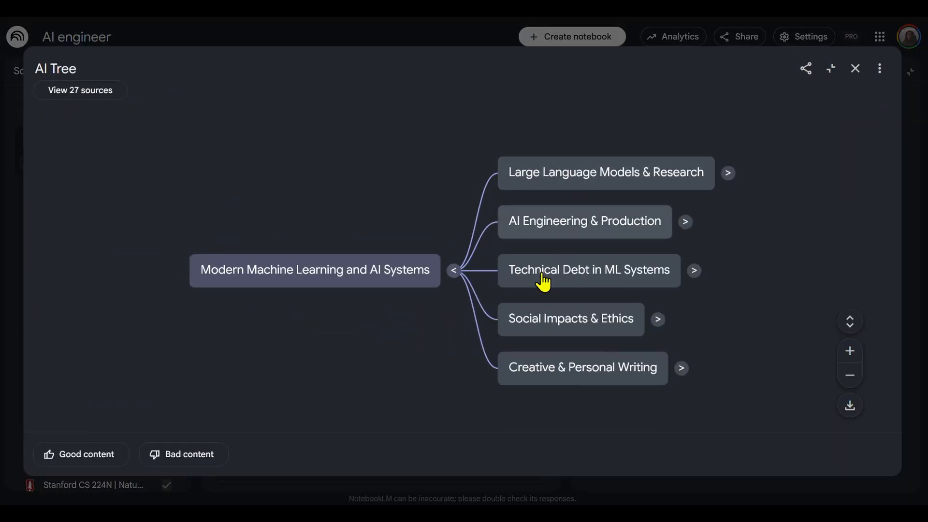
Ask the chat about the mind map's AI Engineering & Production topic and review the answer with its cited source passages
left_click(585, 222)
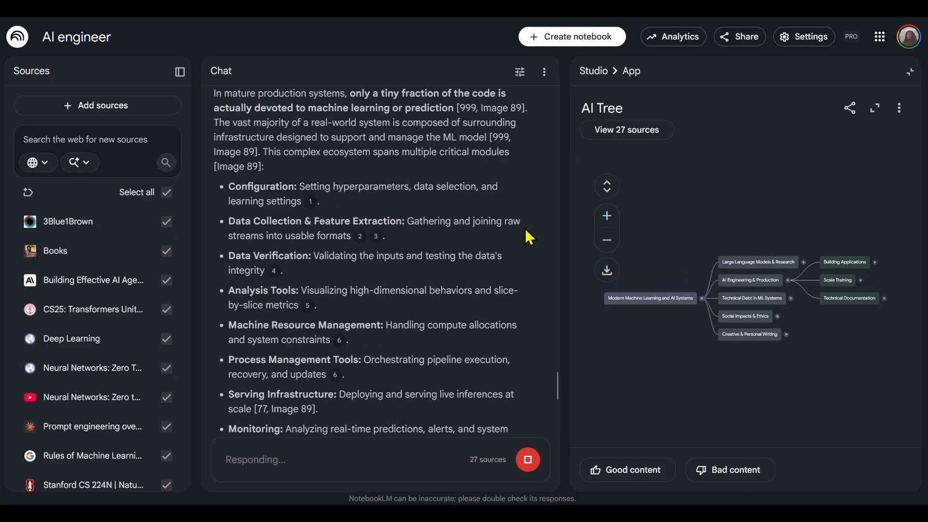
mouse_move(339, 212)
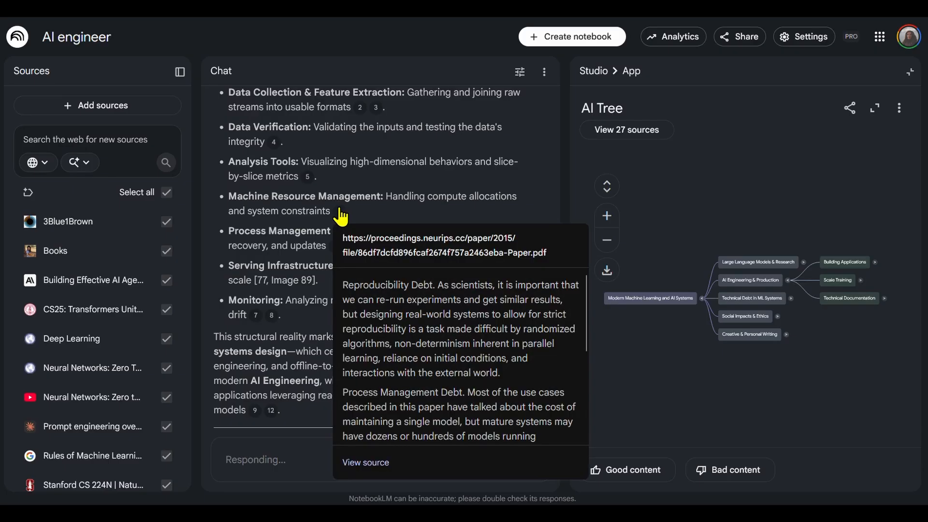
scroll(480, 355, "down", 2)
scroll(480, 355, "down", 3)
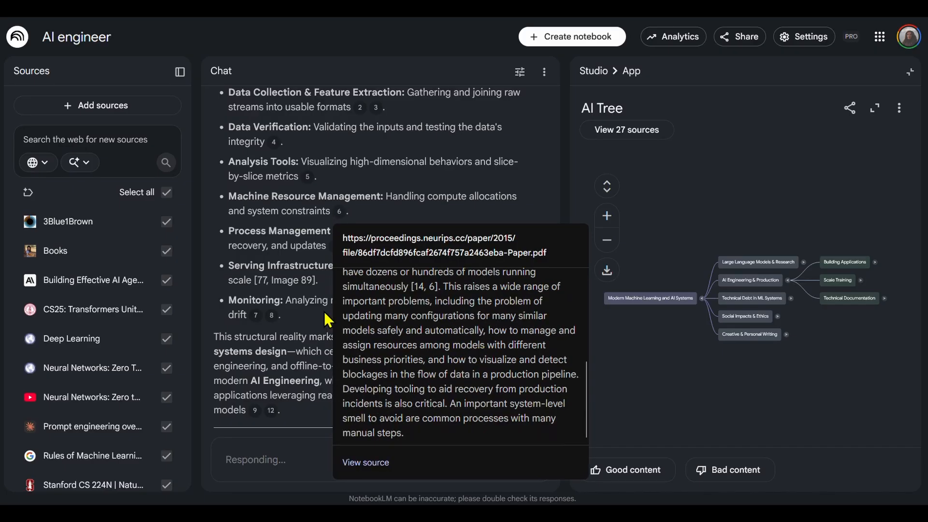
scroll(352, 333, "down", 3)
scroll(353, 333, "down", 12)
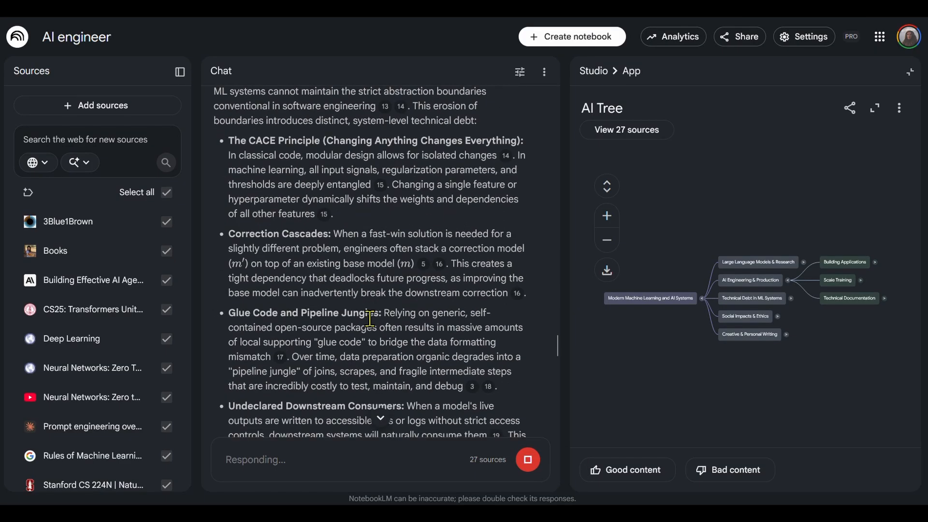
scroll(370, 318, "down", 15)
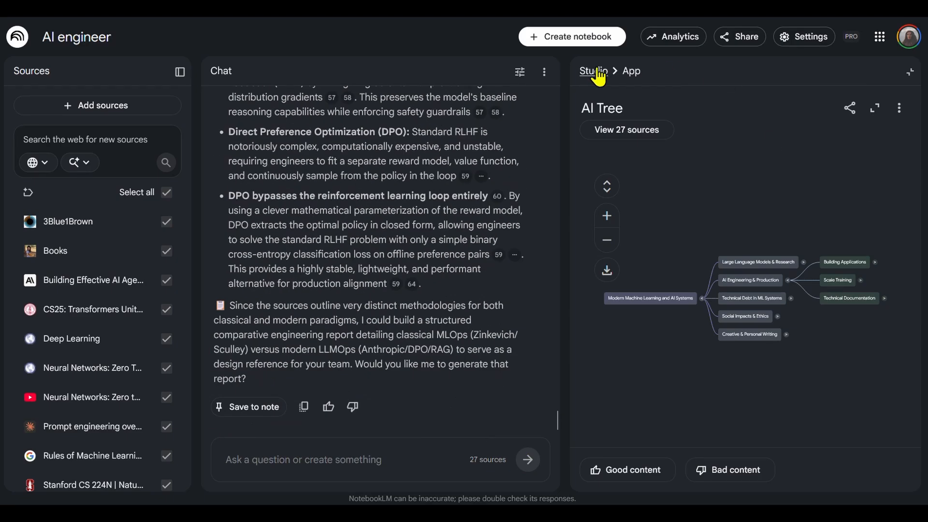
Return to the Studio outputs and start an Audio Overview of the notebook's sources
left_click(599, 75)
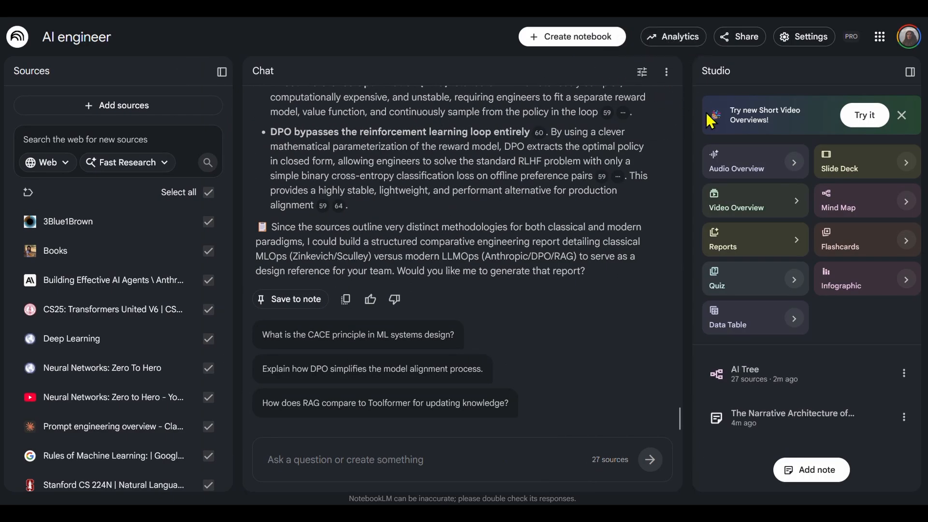
left_click(735, 167)
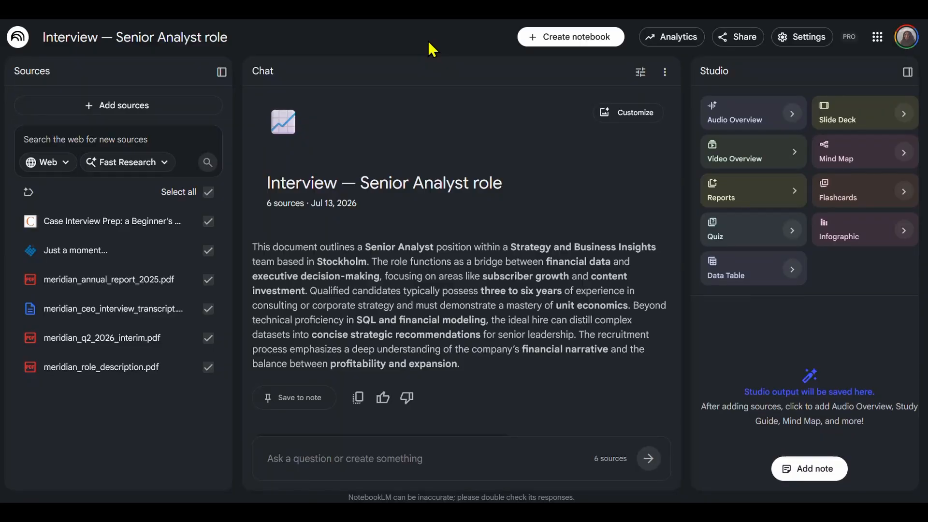
Ask the interview notebook's chat "Based on the role description and the annual report, what would this company most likely want from someone in this role?"
left_click(437, 455)
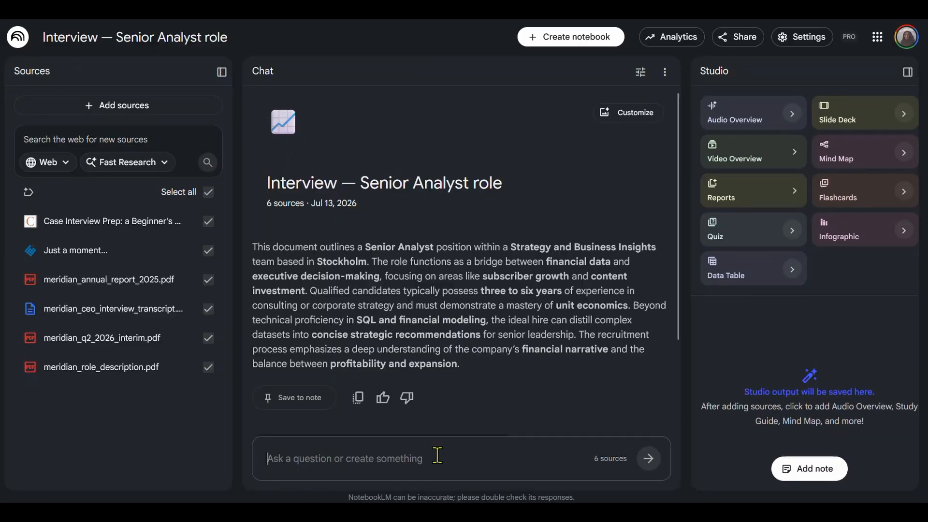
type("Based on the role description and the annual report, what would this company most likely want from someone in this role?")
left_click(649, 459)
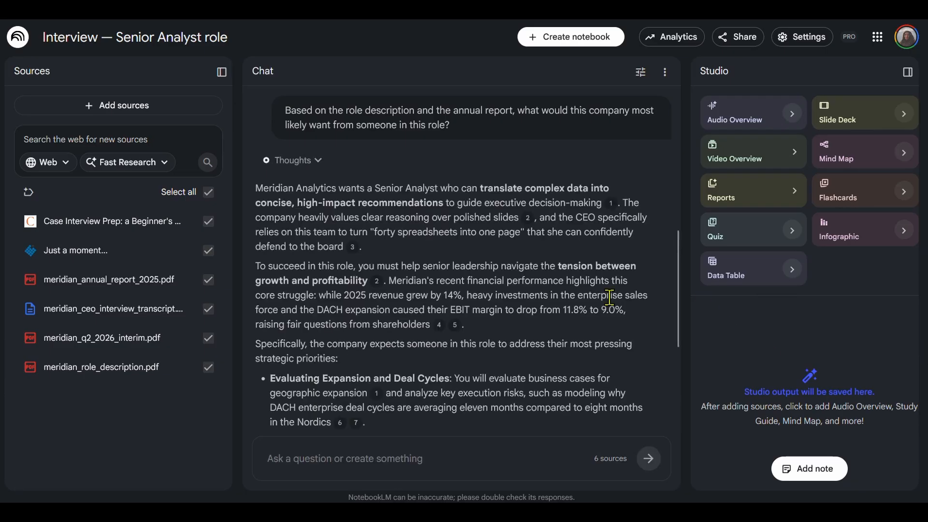
Inspect the cited sources behind the answer's growth, profitability and DACH deal cycle claims, and read through to its end
mouse_move(376, 283)
mouse_move(456, 325)
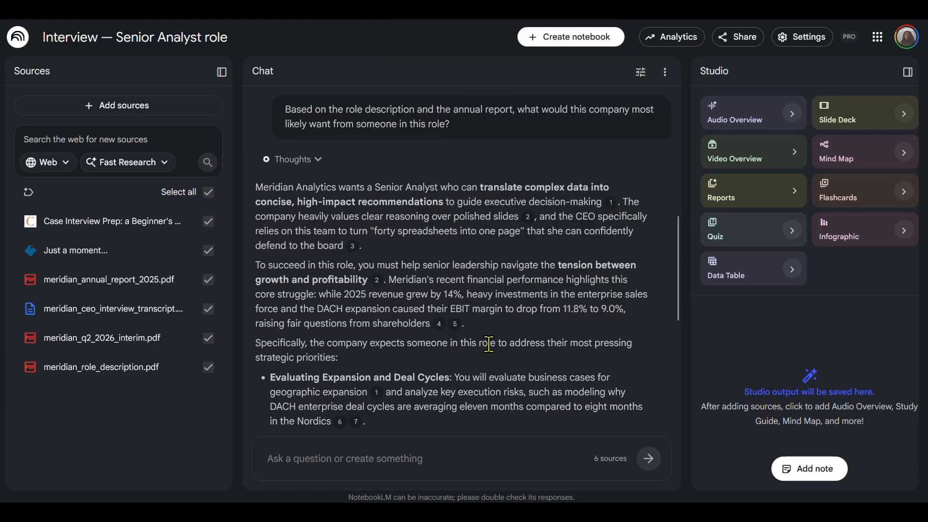
scroll(449, 329, "down", 3)
mouse_move(360, 303)
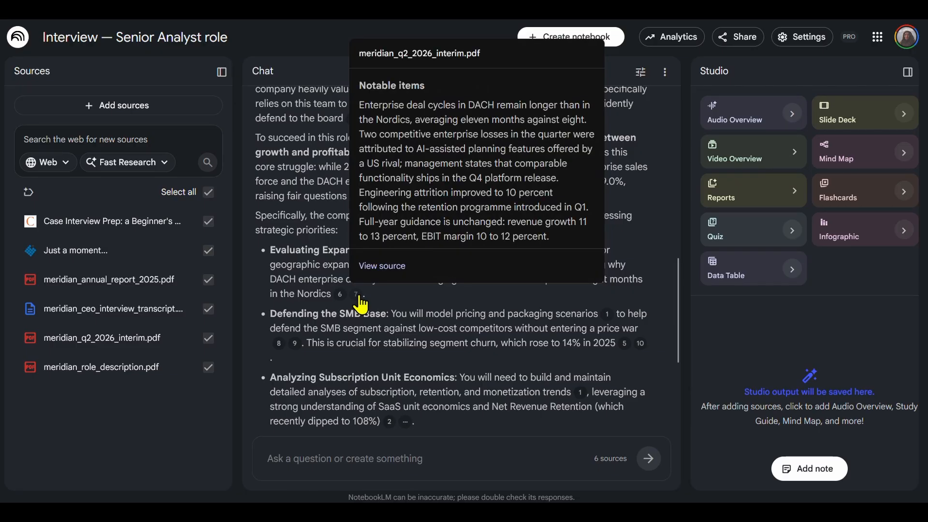
scroll(490, 271, "down", 5)
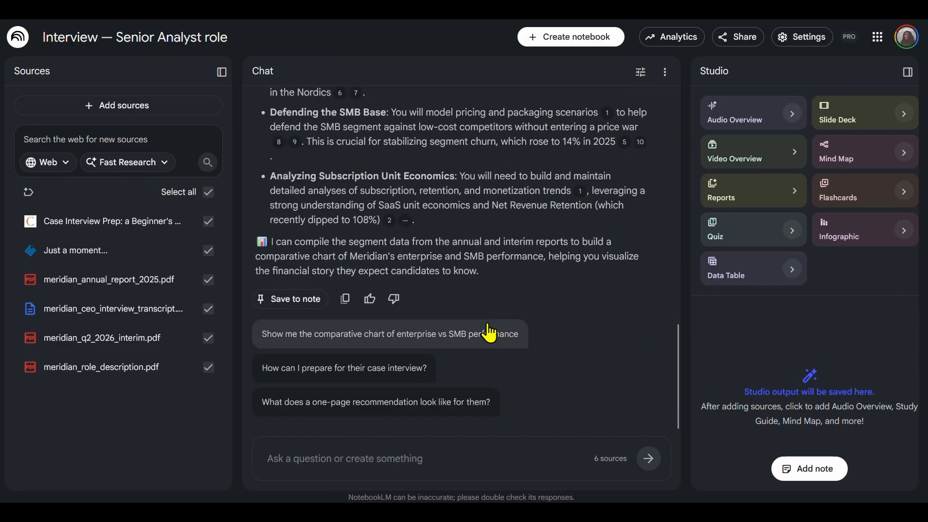
Ask "Where is the tension between growth and profitability in this company's figures? Cite the numbers." and review the cited answer
left_click(597, 448)
type("Where is the tension between growth and profitability in this company's figures? Cite the numbers.")
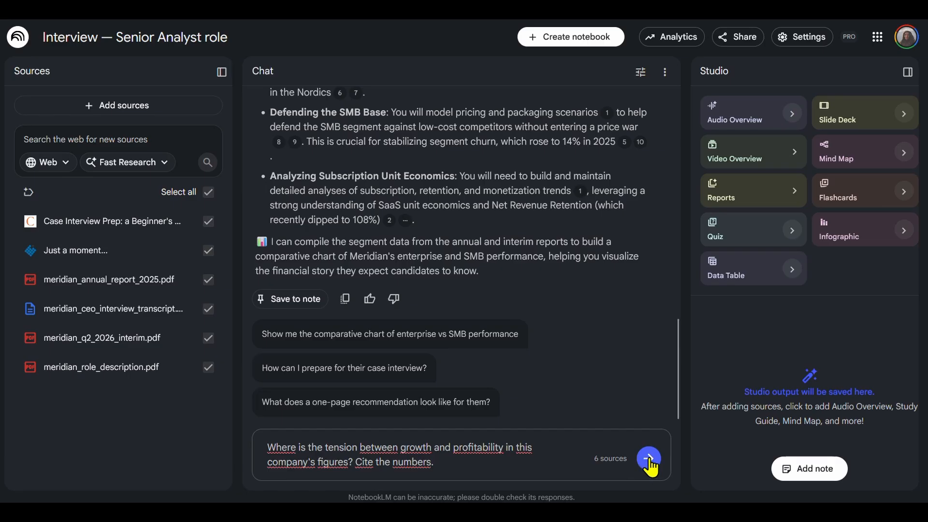
left_click(649, 461)
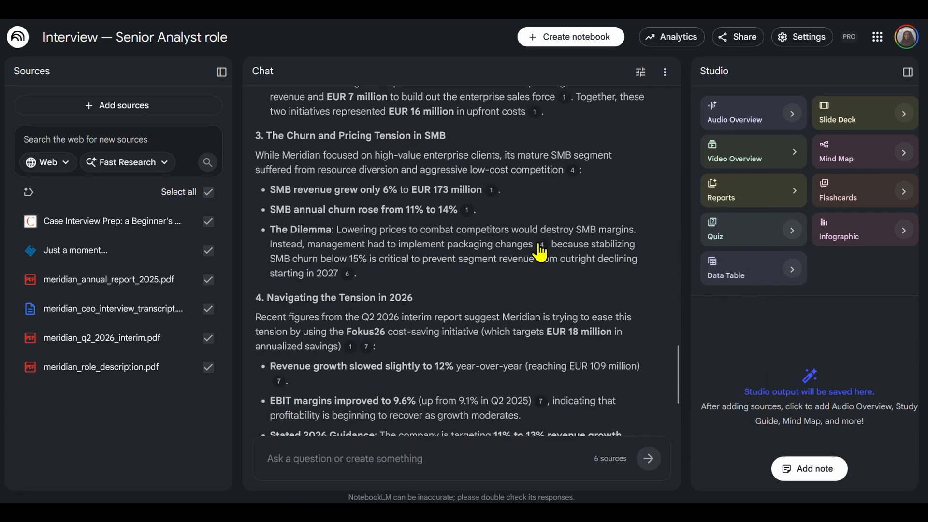
mouse_move(542, 247)
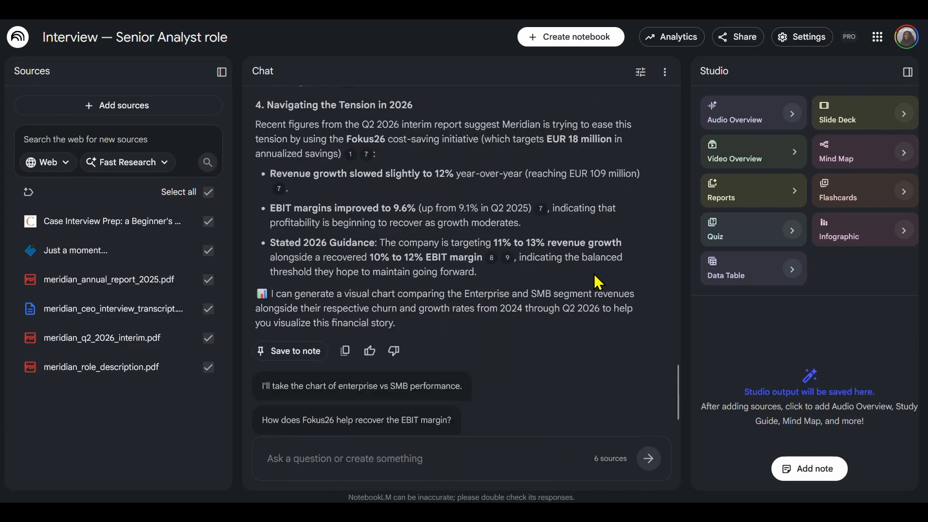
Ask the chat "Compare what the CEO said about the SMB business in the interview with what the reports show — do they align?"
left_click(526, 447)
type("Compare what the CEO said about the SMB business in the interview with what the reports show — do they align?")
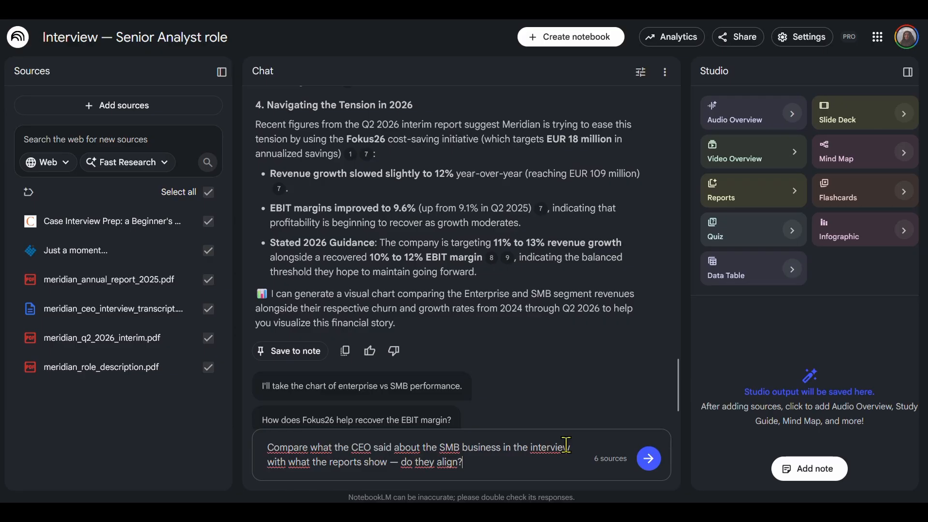
key("Return")
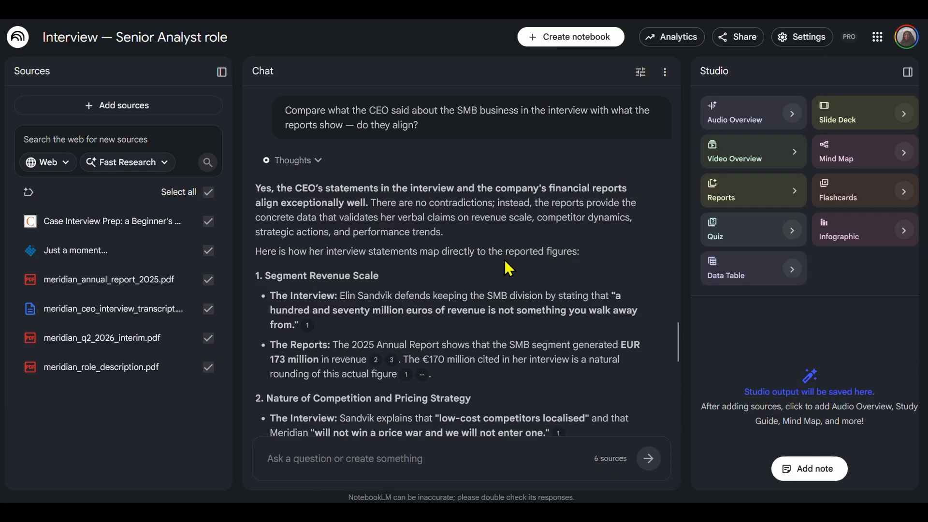
Review the comparison of the CEO interview and the reports, checking the cited passage behind the SMB churn claim
scroll(504, 260, "down", 3)
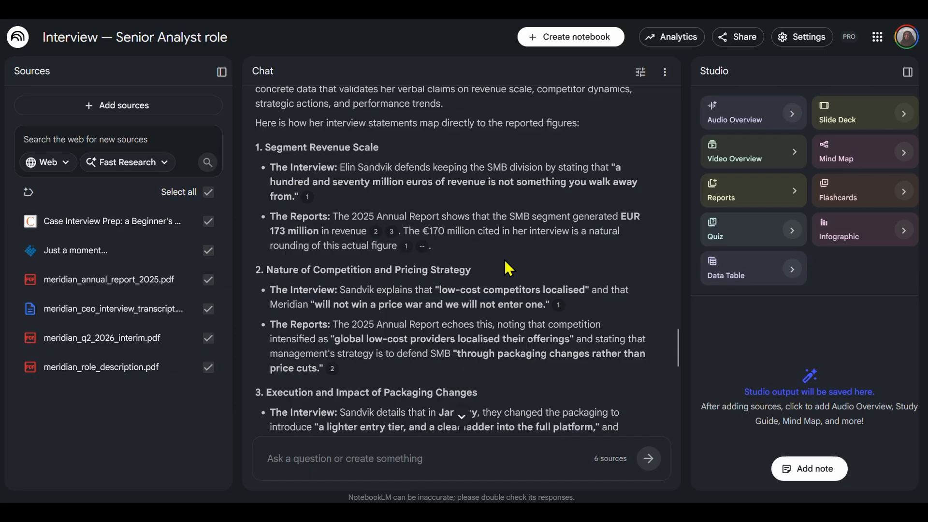
scroll(503, 259, "down", 3)
mouse_move(418, 368)
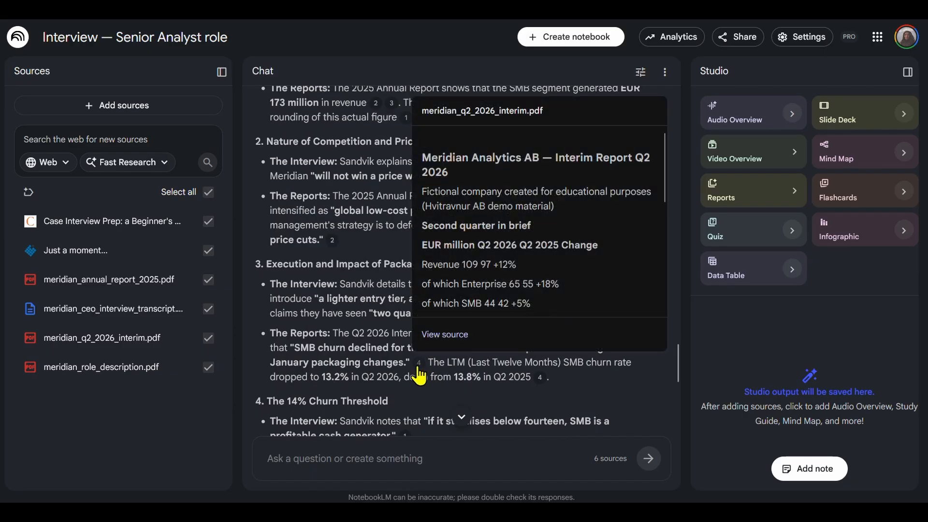
scroll(541, 351, "down", 5)
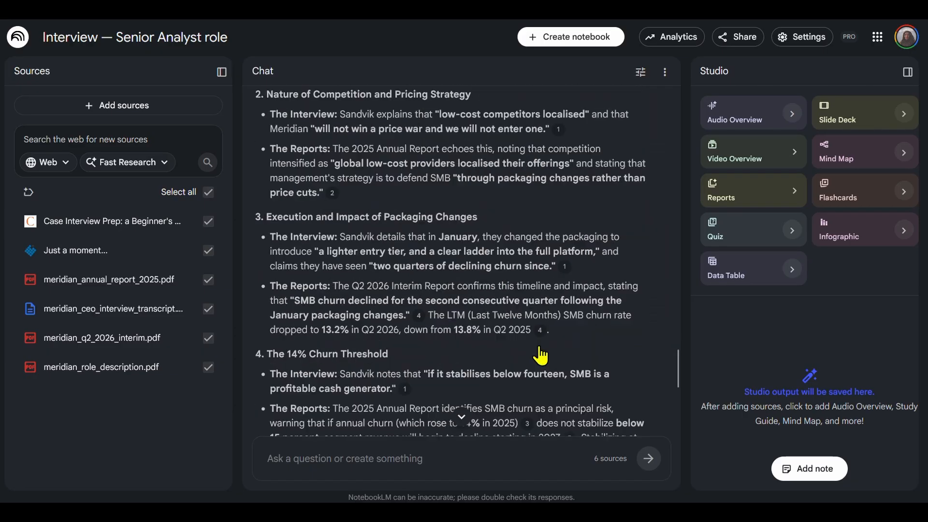
Request a case discussion prep plan based on the interview videos and reports, covering expected case type, frameworks for the growth-versus-margin problem, and a strong answer
left_click(402, 458)
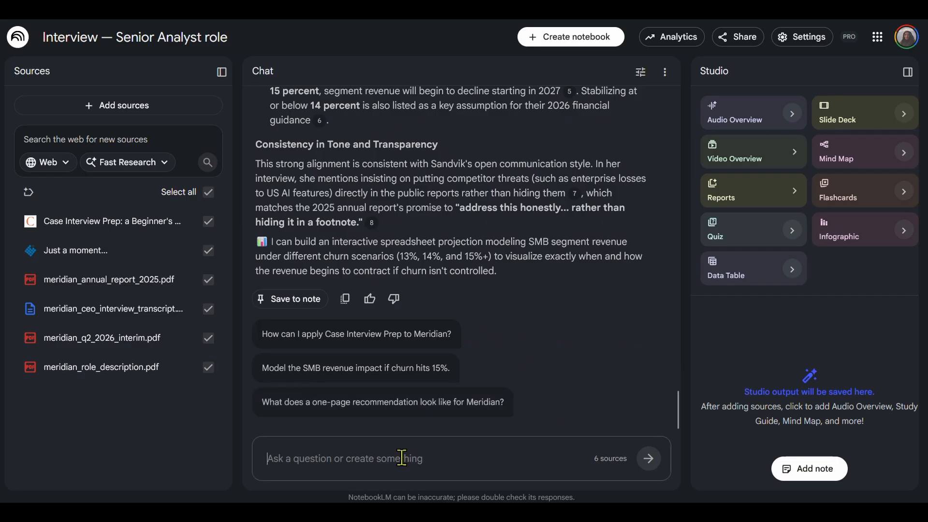
type("Based on the interview best-practice videos and everything in the reports, build me a prep plan for the case discussion: which case type should I expect given their situation, which frameworks apply to their growth-versus-margin problem, and what would a strong answer sound like?")
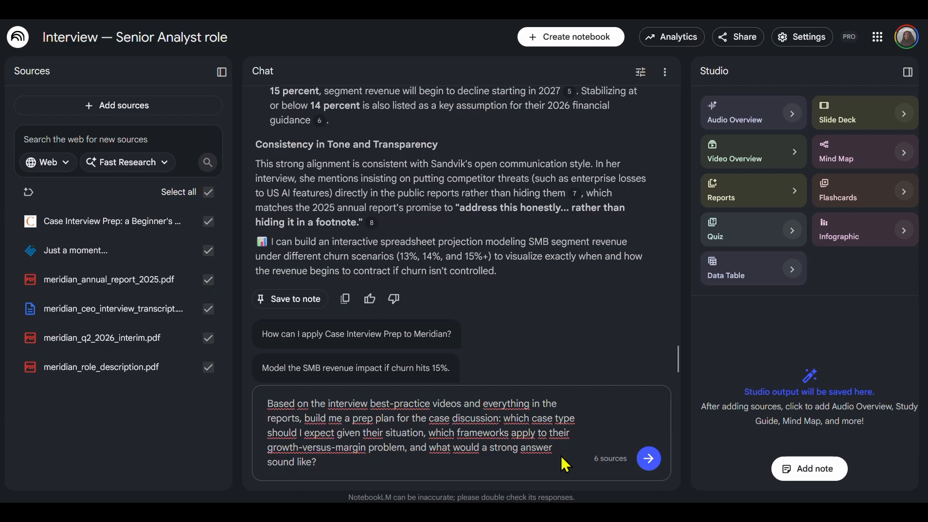
key("Return")
Save the chat answer comparing the CEO's SMB statements with the reports as a note
scroll(634, 250, "up", 2)
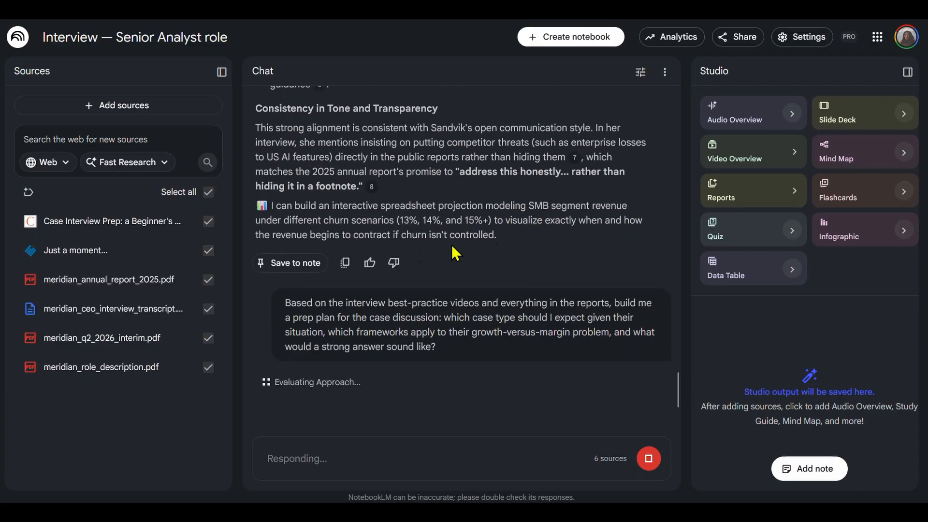
left_click(316, 271)
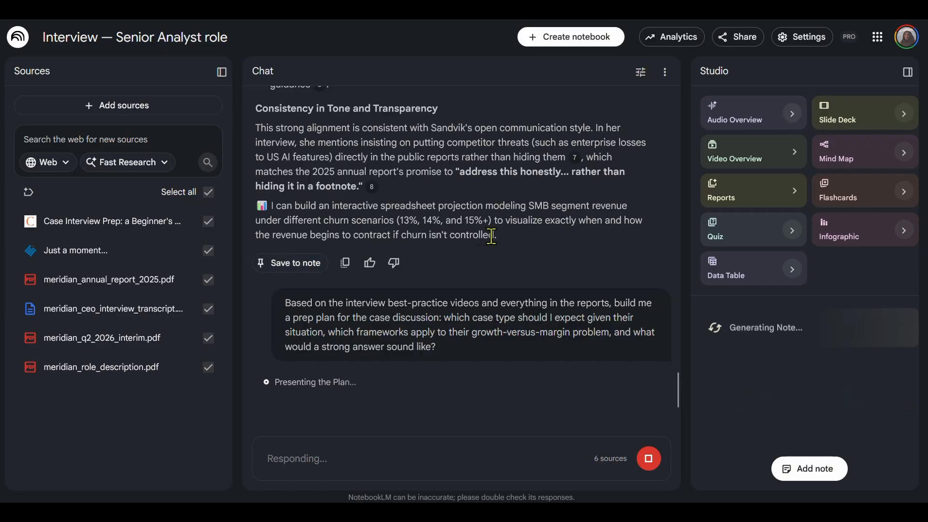
Review the case discussion prep plan outline through to its end and save it as a note
scroll(491, 234, "down", 4)
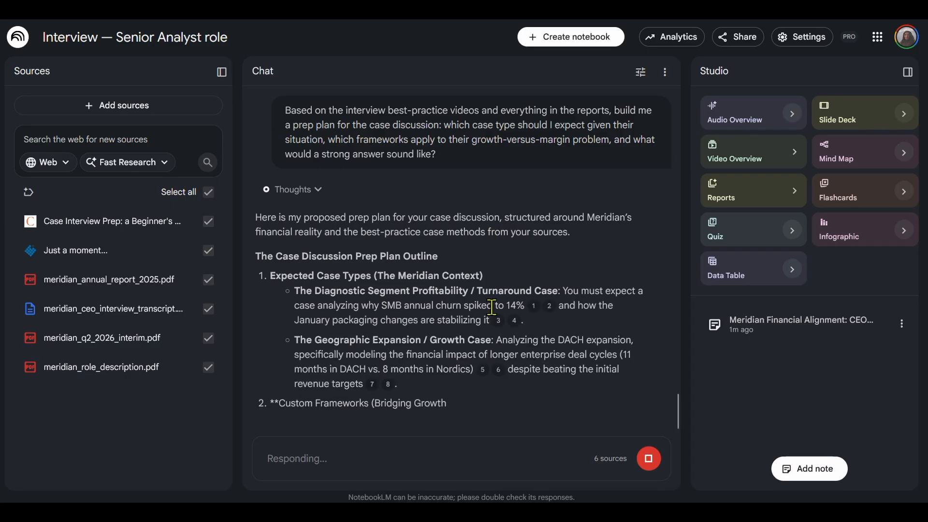
scroll(492, 304, "up", 1)
scroll(492, 303, "down", 3)
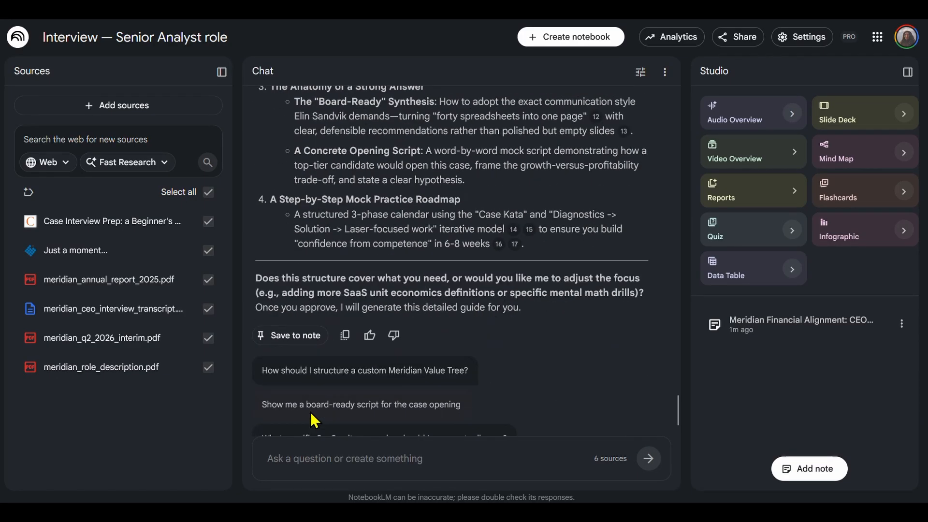
left_click(313, 299)
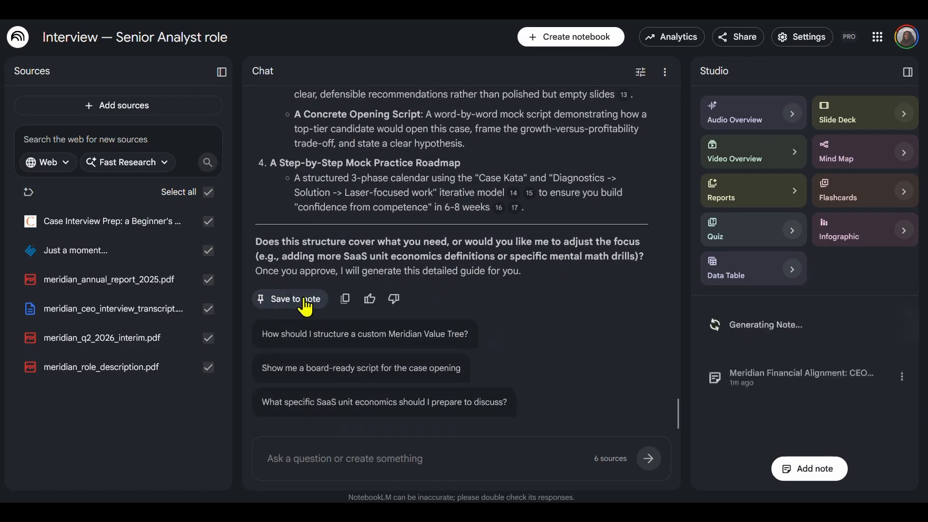
Ask "What questions should I ask them at the end of the interview?" and save the answer as a note
left_click(436, 451)
type("What questions should I ask them at the end of the interview?")
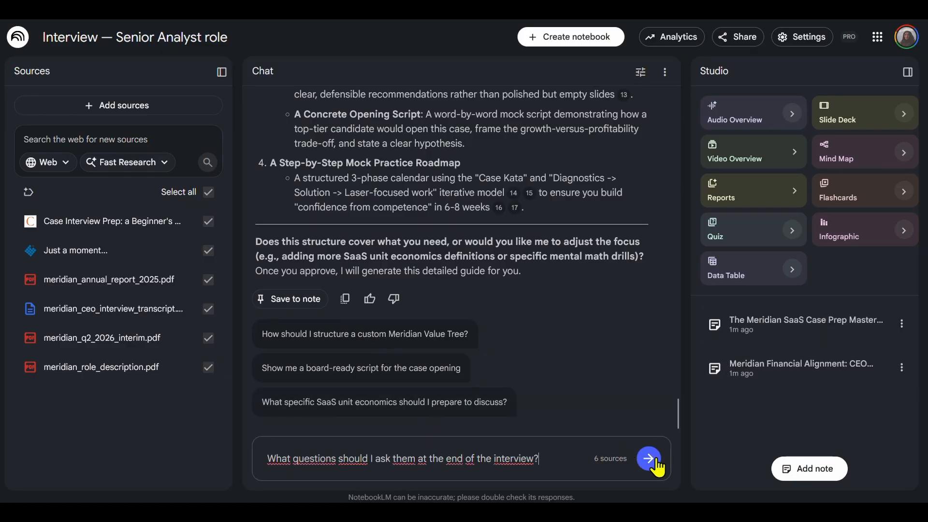
left_click(648, 458)
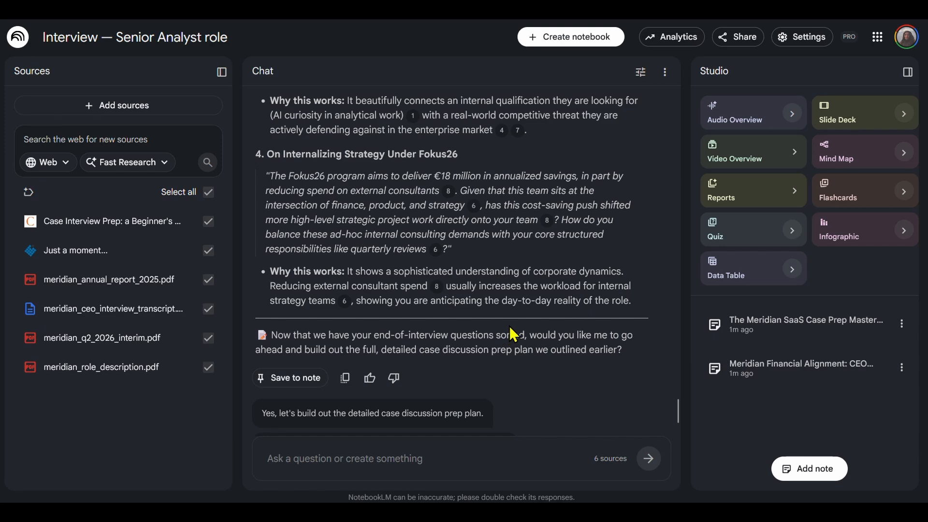
Generate a Briefing Doc report from the interview notebook's sources and open it
left_click(709, 196)
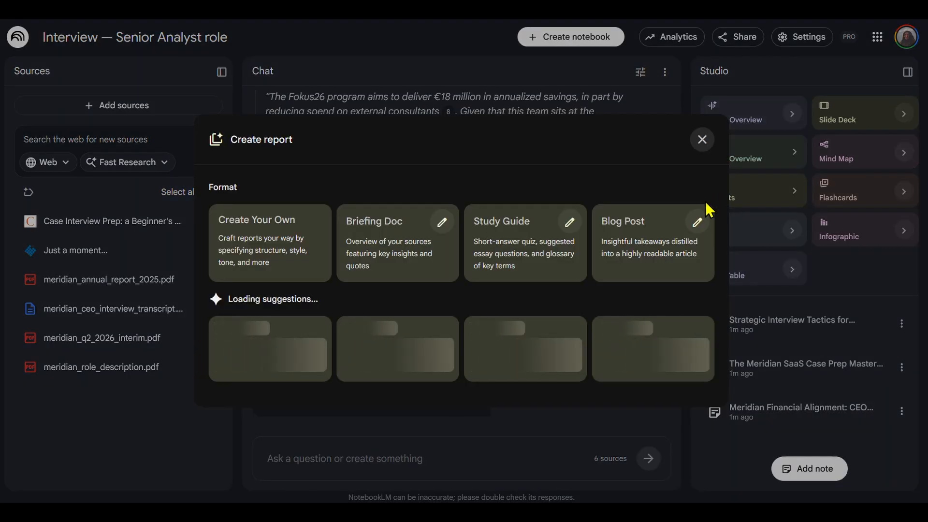
left_click(400, 245)
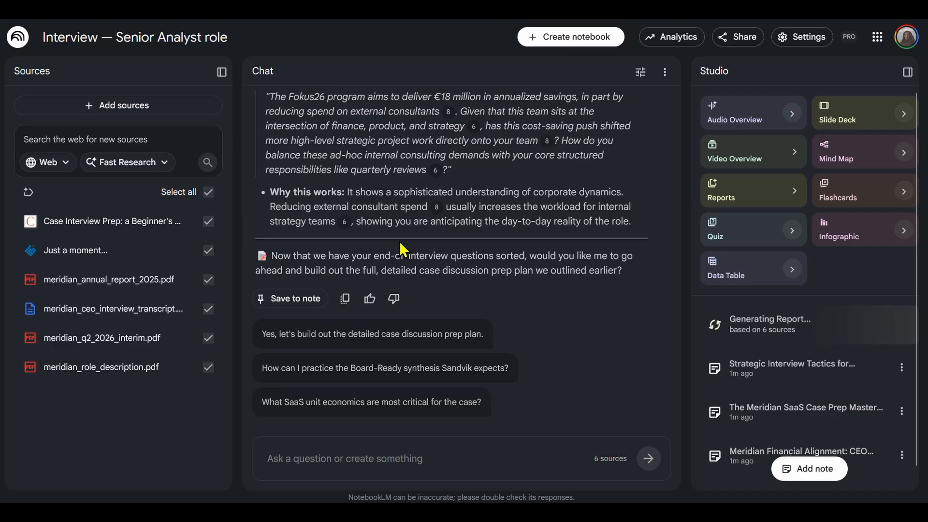
left_click(788, 327)
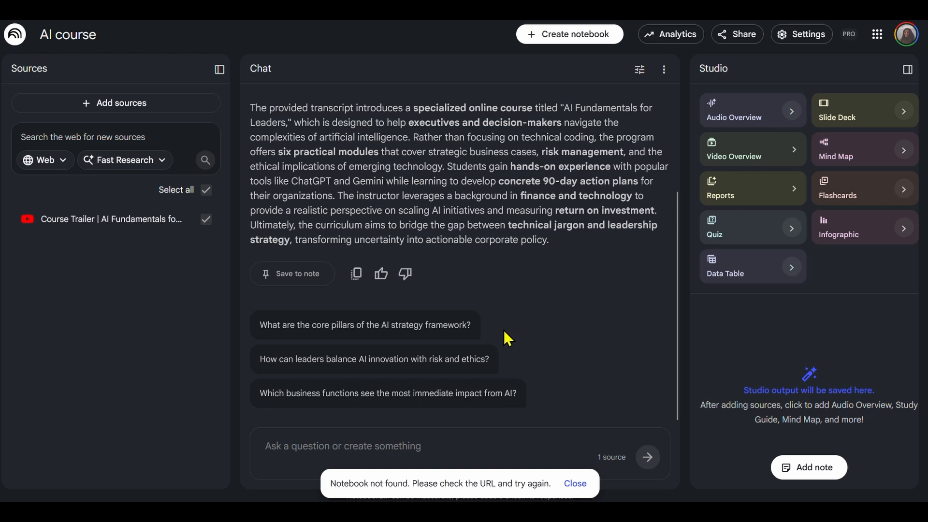
In the AI course notebook, ask the suggested question "Which business functions see the most immediate impact from AI?" and generate a quiz
left_click(510, 395)
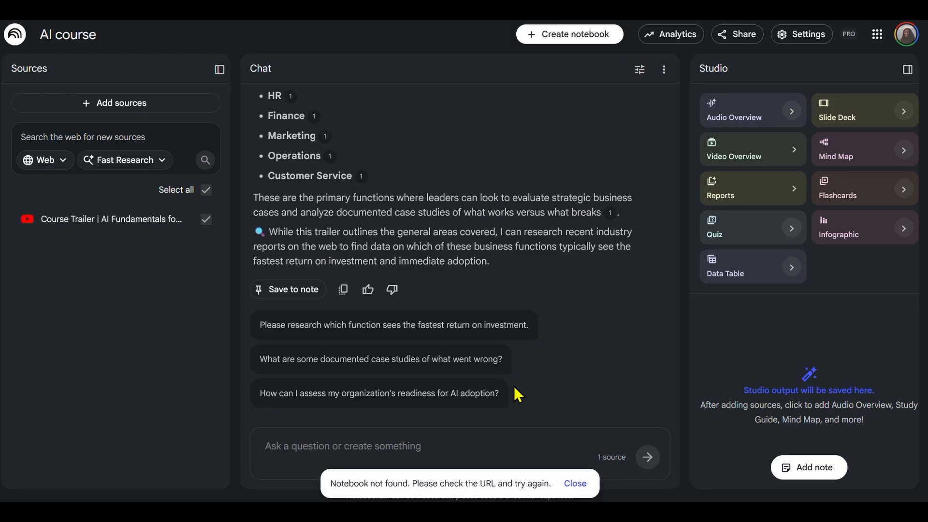
left_click(777, 233)
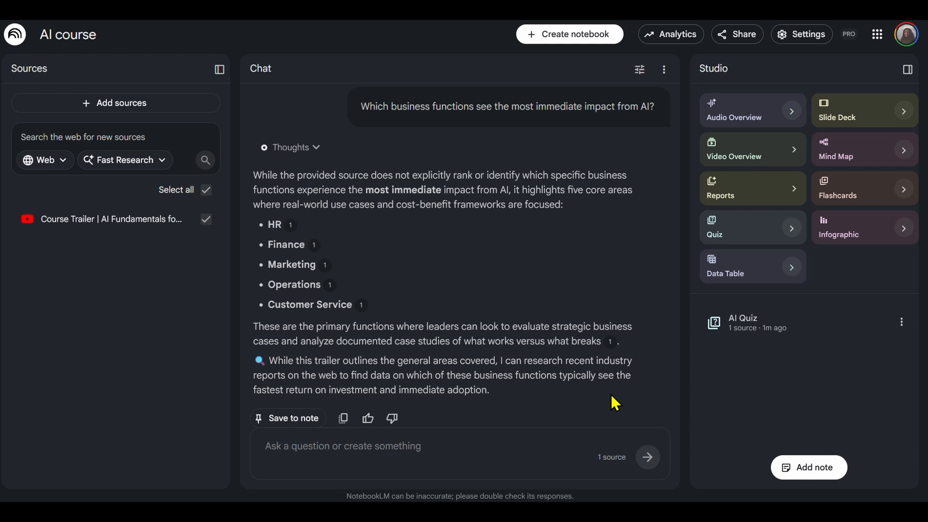
Open the generated AI Quiz, look through its first two questions and answer options, and return to the Studio overview
left_click(818, 323)
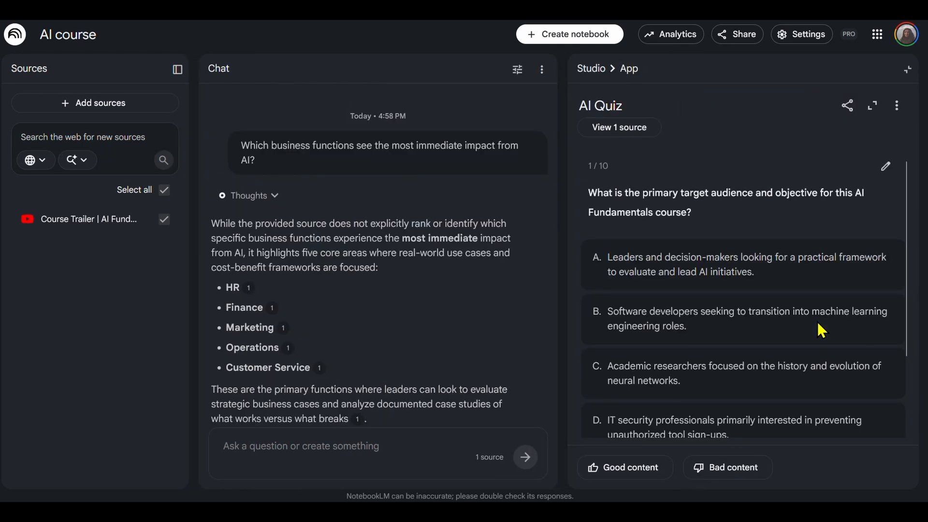
scroll(822, 331, "down", 2)
scroll(820, 329, "up", 2)
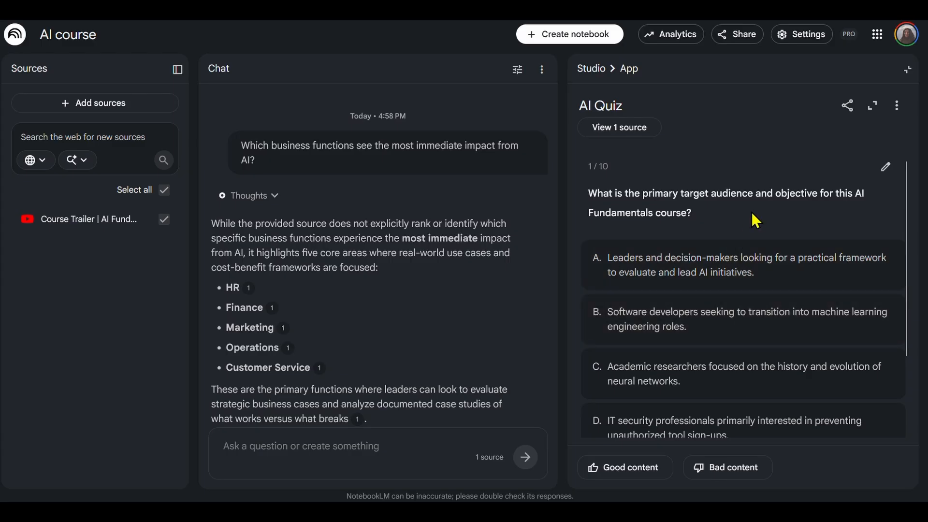
scroll(656, 199, "down", 2)
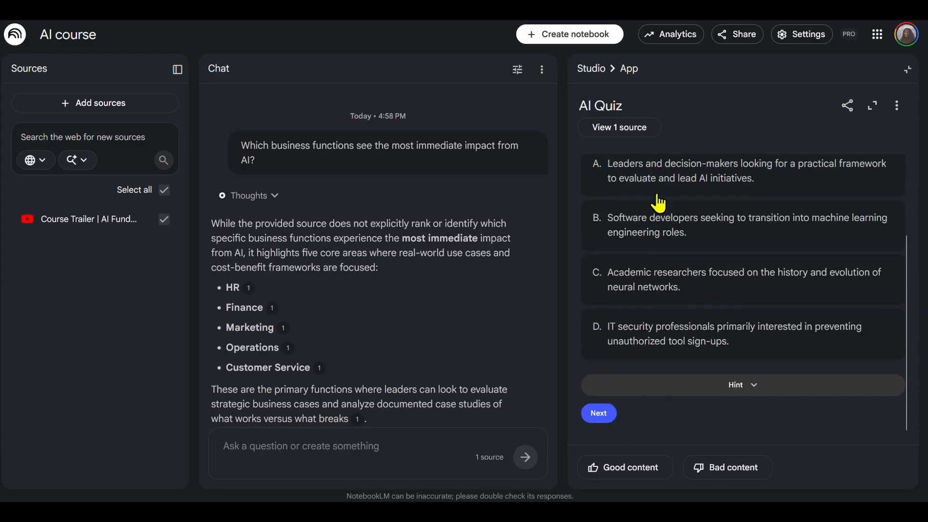
left_click(601, 414)
scroll(620, 264, "down", 2)
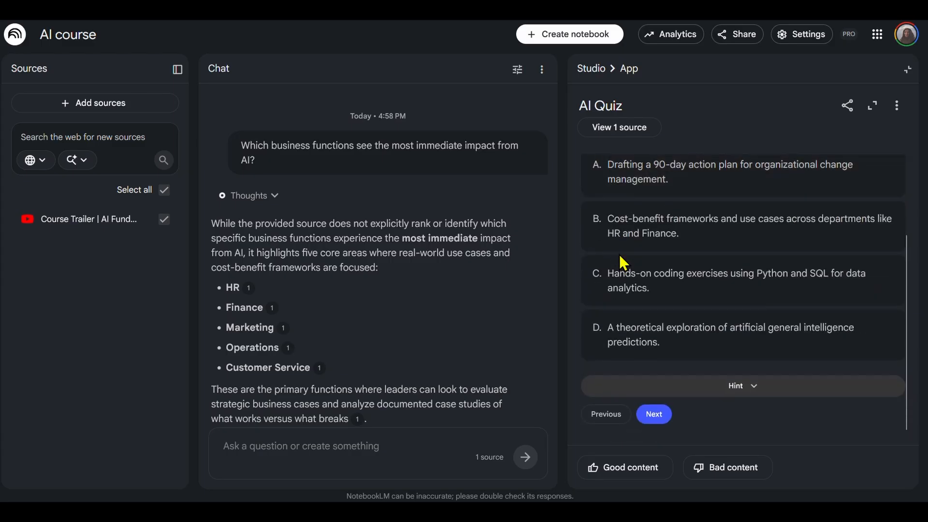
scroll(620, 261, "up", 2)
left_click(591, 77)
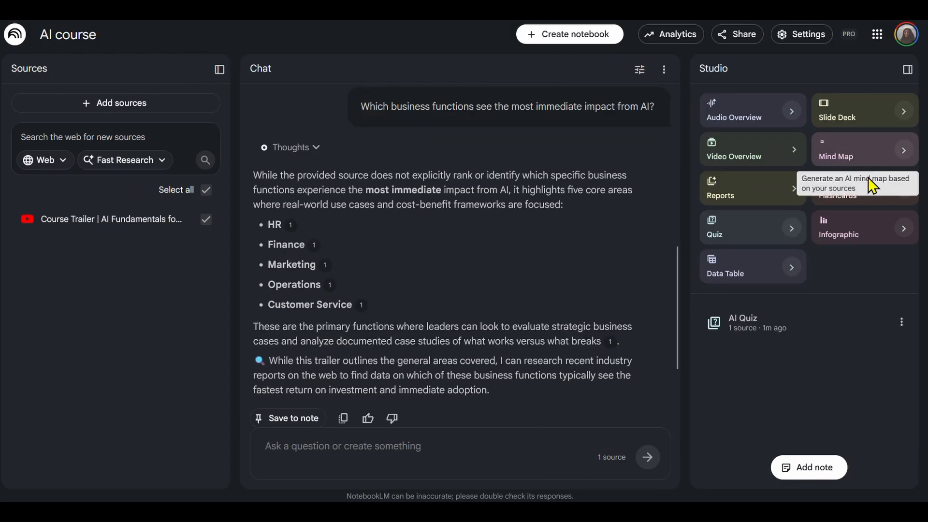
Generate flashcards from the course trailer source and open the set
left_click(869, 189)
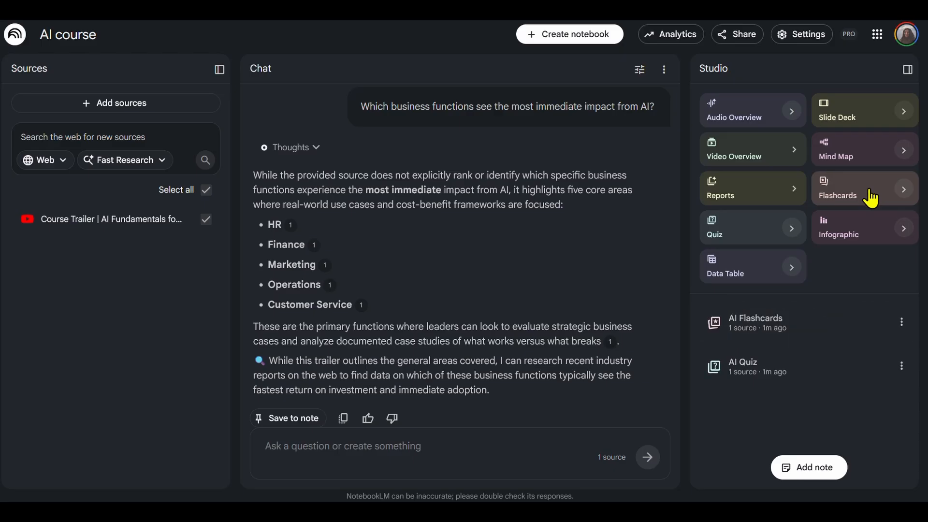
left_click(765, 327)
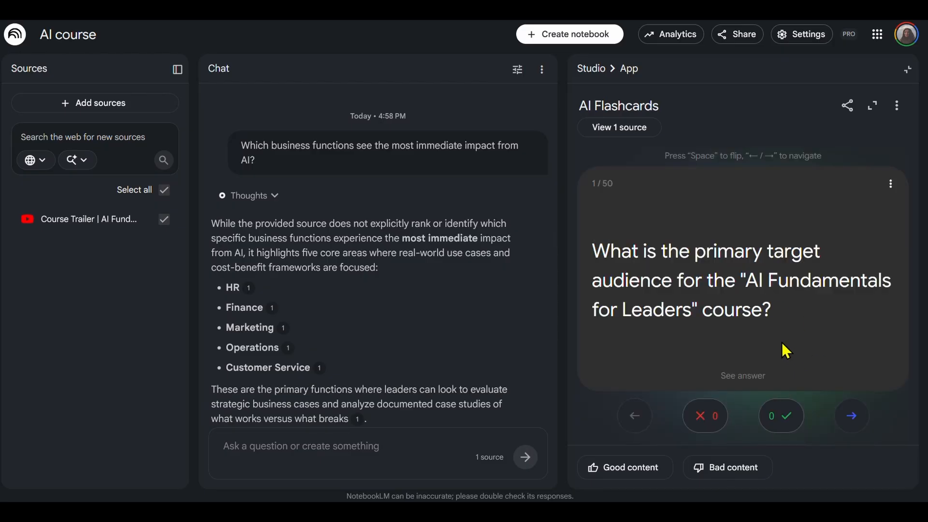
Reveal the answers to the first two flashcards and mark both cards as correct
left_click(757, 385)
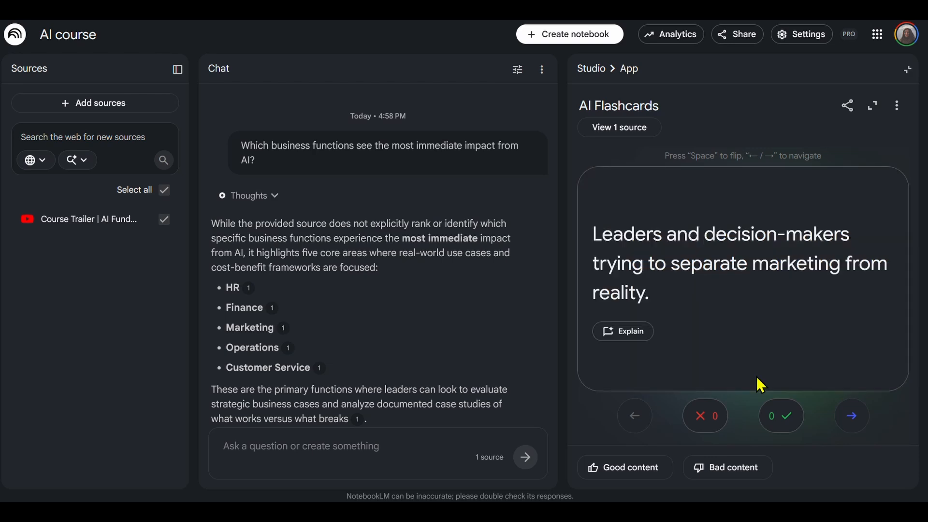
left_click(782, 416)
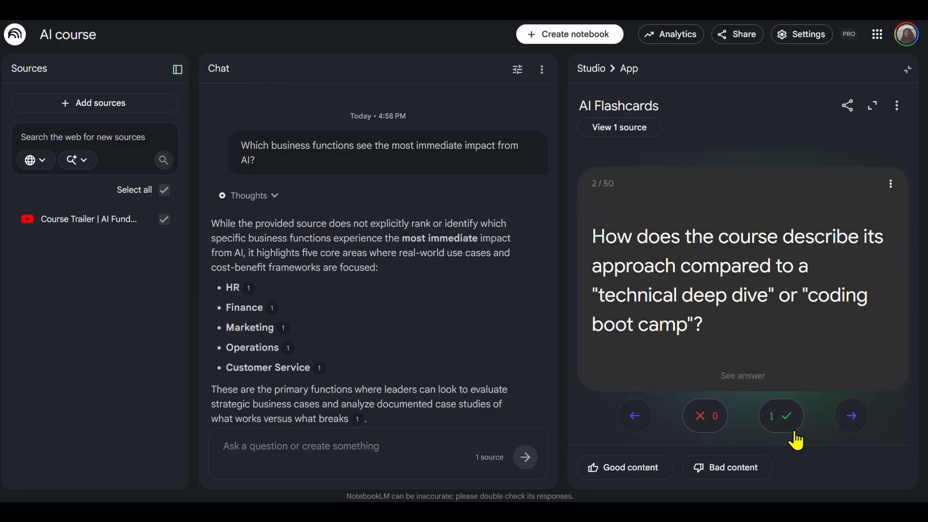
left_click(766, 384)
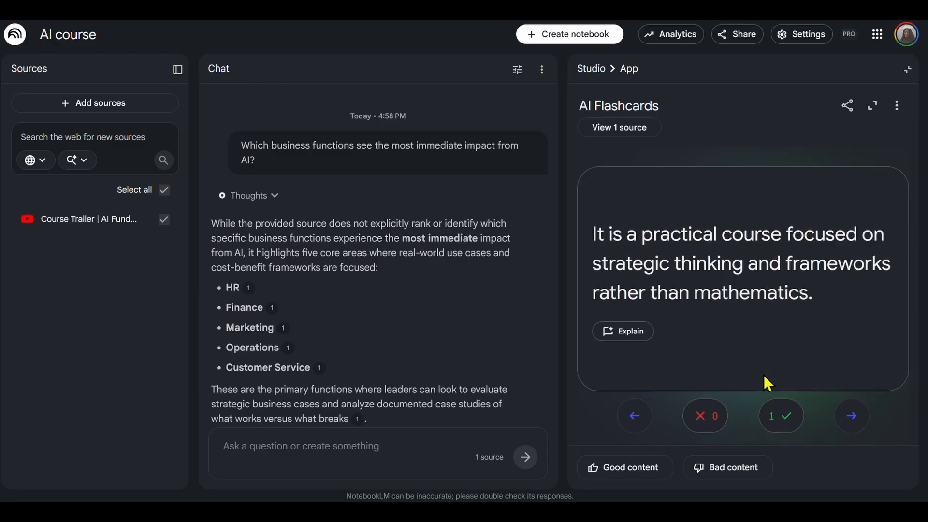
left_click(773, 426)
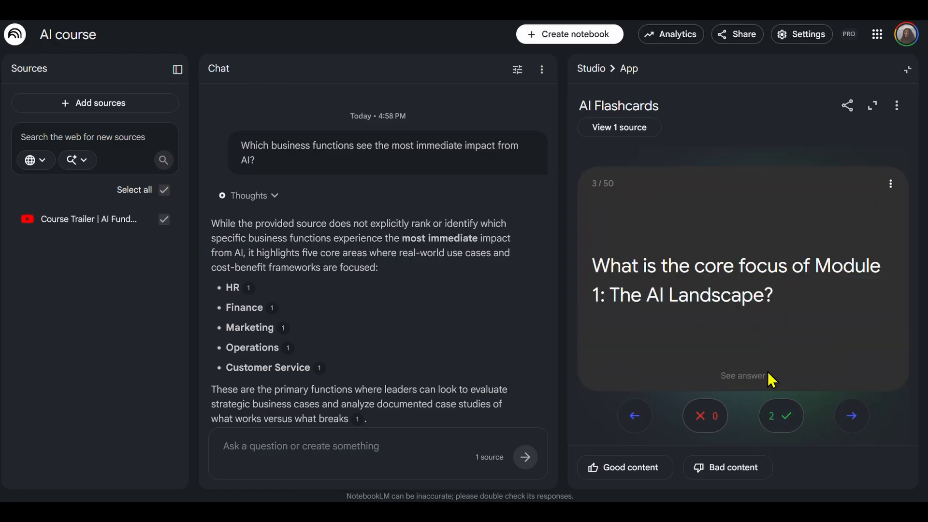